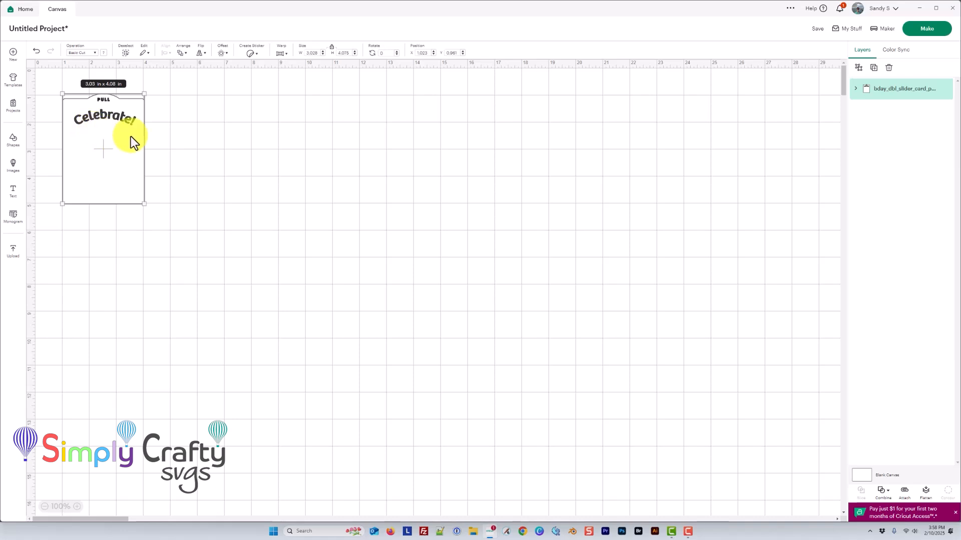
# - Duplicate the Celebrate pull panel beside the original and hide the copy as a spare
pyautogui.rightClick(111, 137)
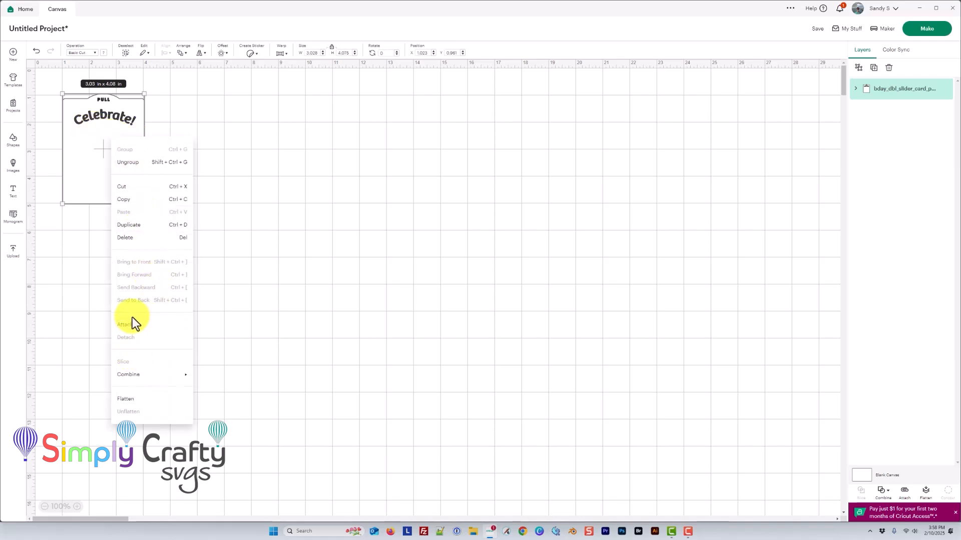
pyautogui.click(134, 225)
pyautogui.moveTo(135, 178); pyautogui.dragTo(239, 167)
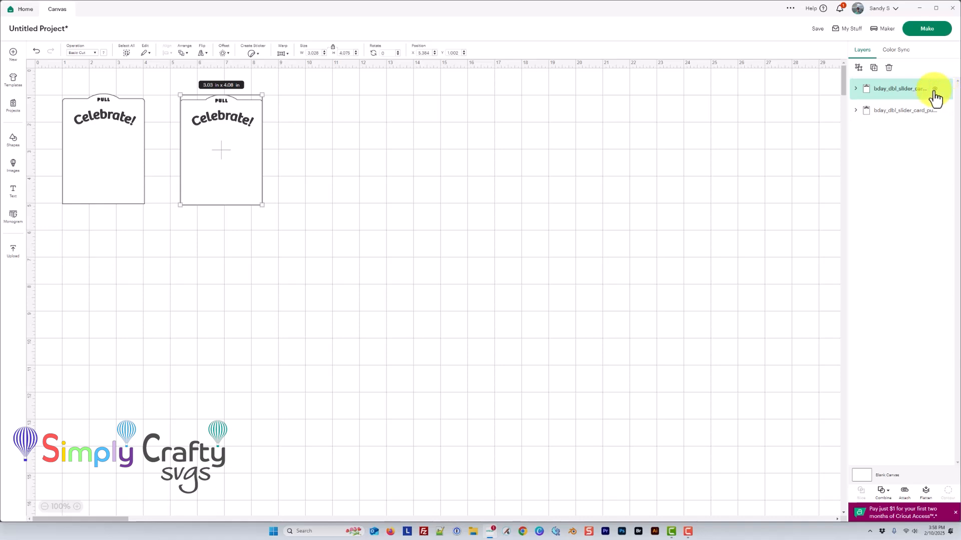
pyautogui.click(934, 89)
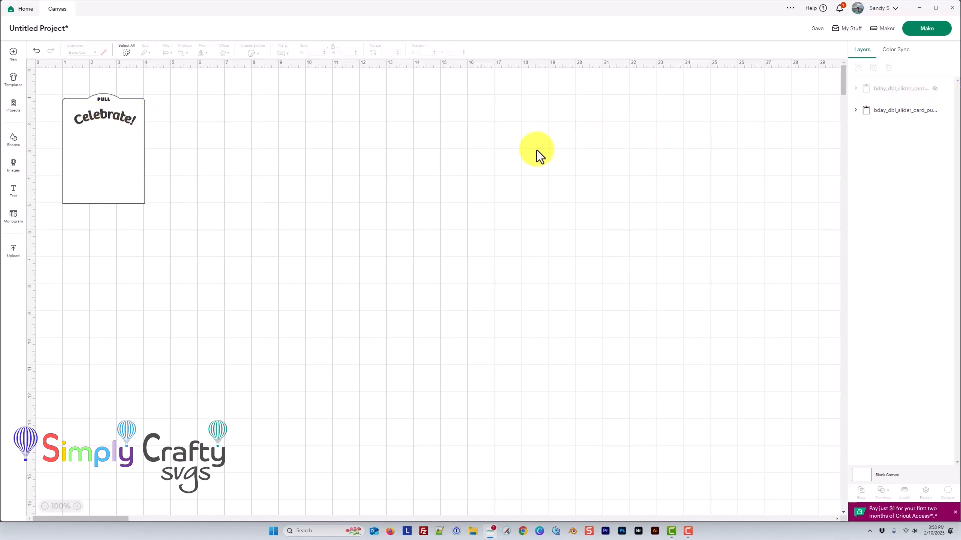
# - Change the material colour of the PULL text on the visible panel to blue
pyautogui.click(117, 139)
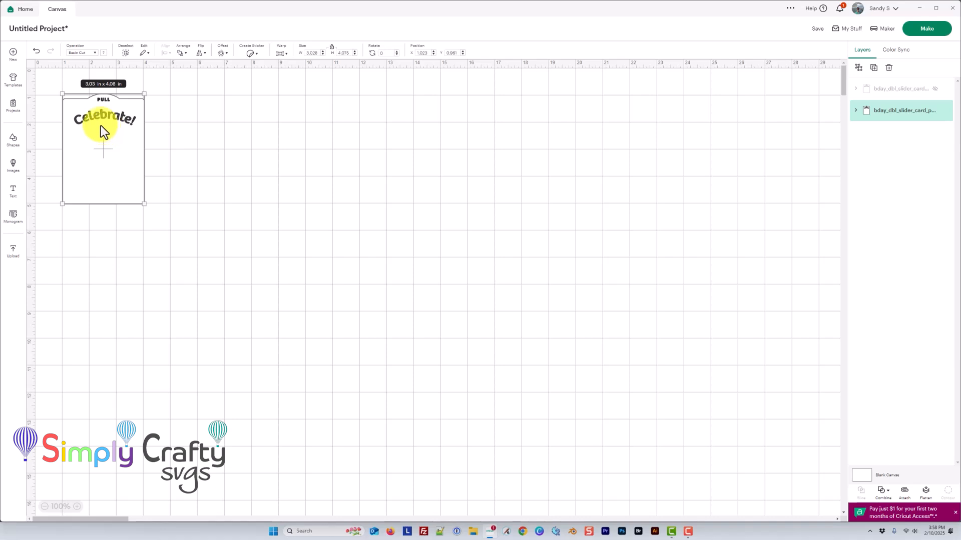
pyautogui.click(856, 111)
pyautogui.click(898, 133)
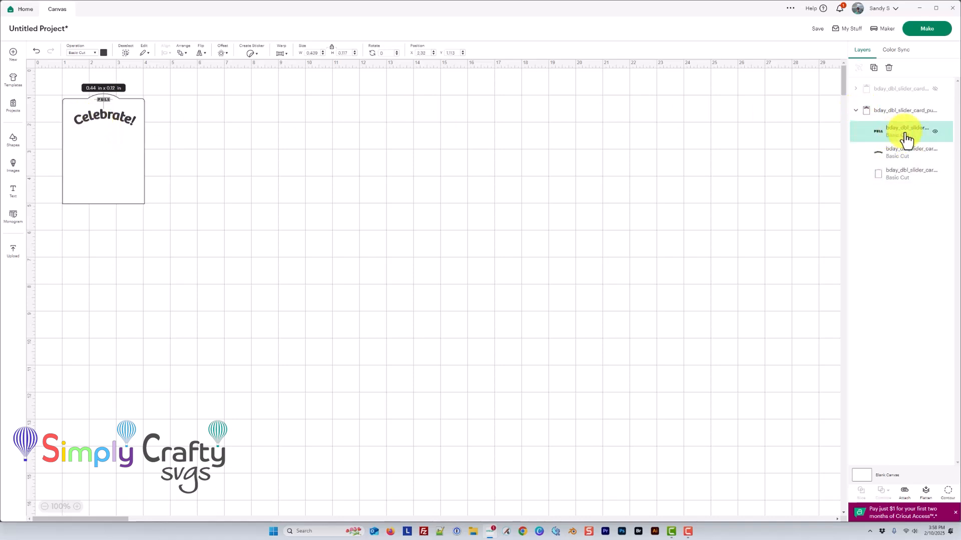
pyautogui.click(103, 53)
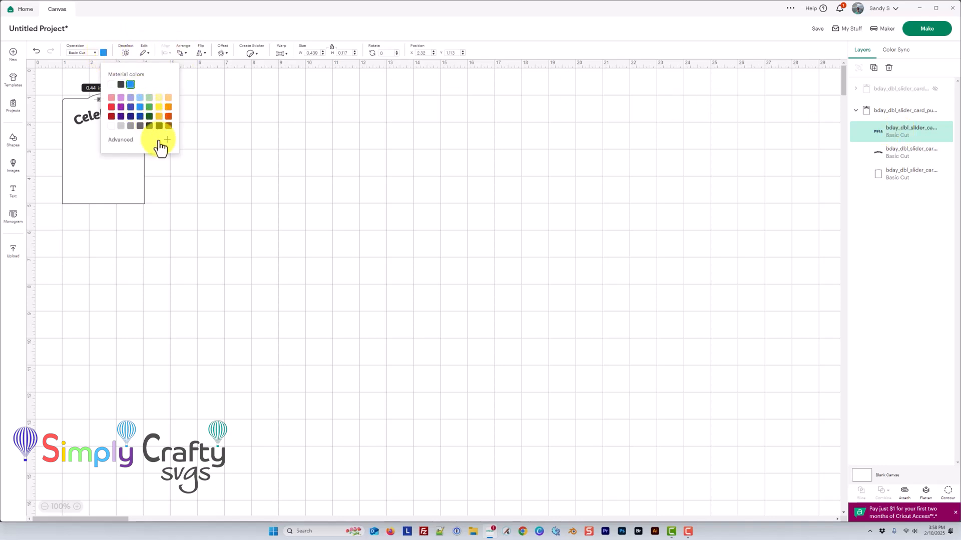
pyautogui.click(244, 155)
# - Change the Celebrate! text on the panel to the same blue as the PULL text
pyautogui.click(111, 119)
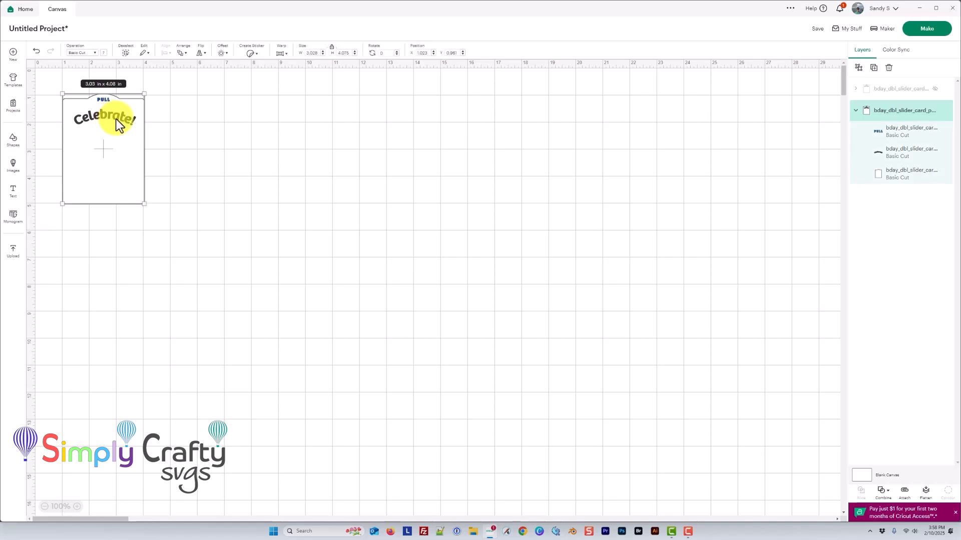
pyautogui.click(890, 152)
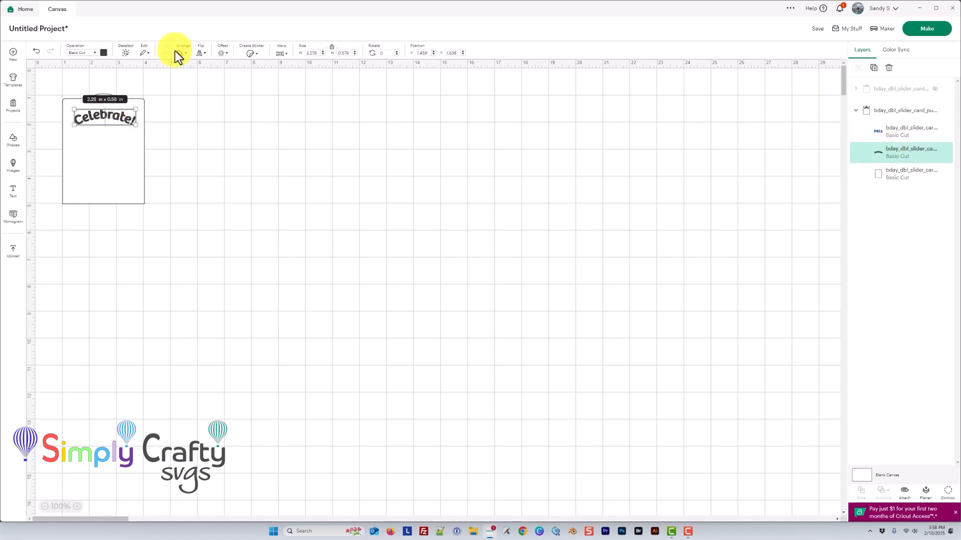
pyautogui.click(95, 52)
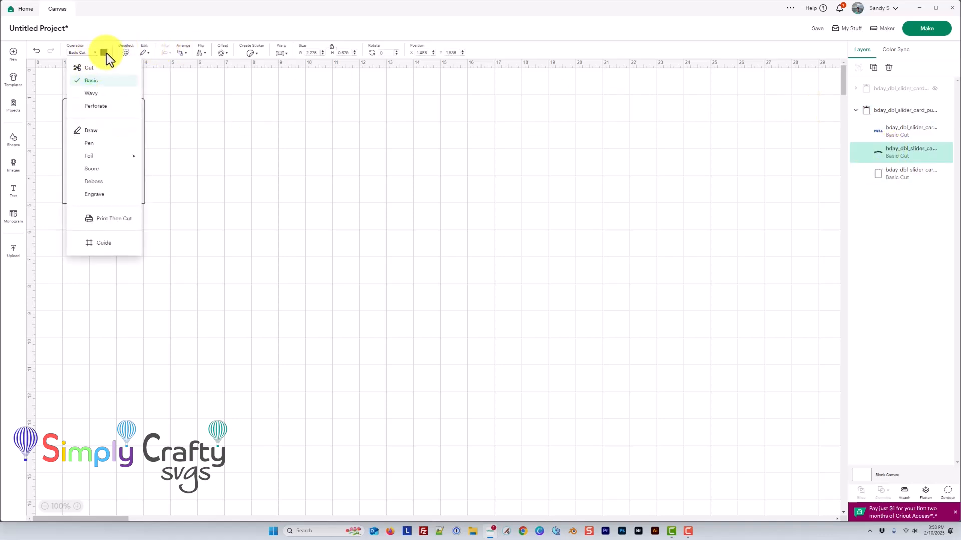
pyautogui.click(104, 53)
pyautogui.click(104, 53)
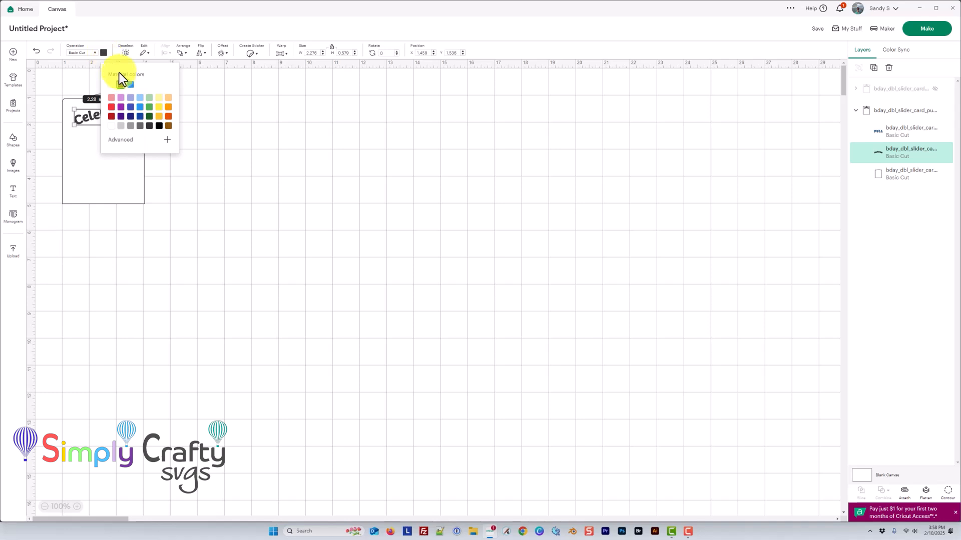
pyautogui.click(224, 128)
pyautogui.click(112, 124)
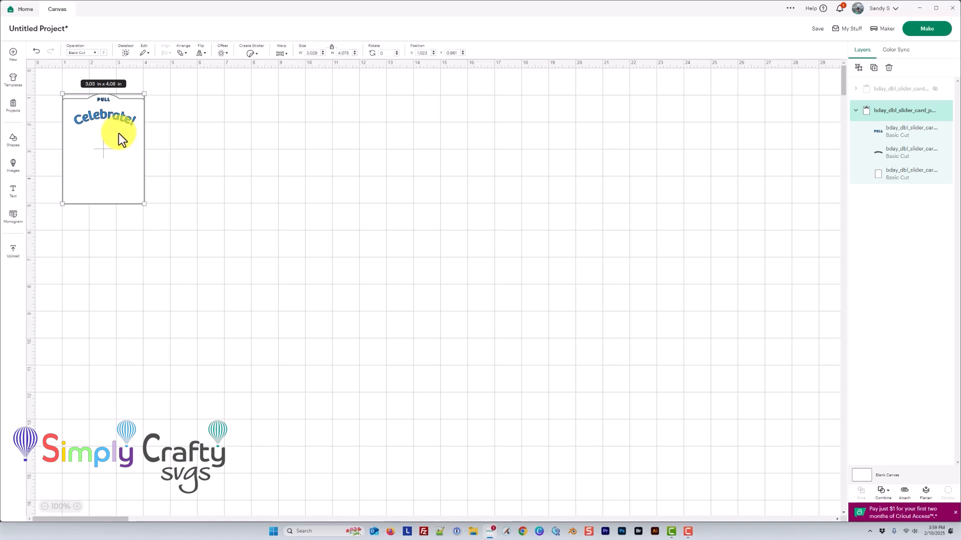
pyautogui.click(221, 134)
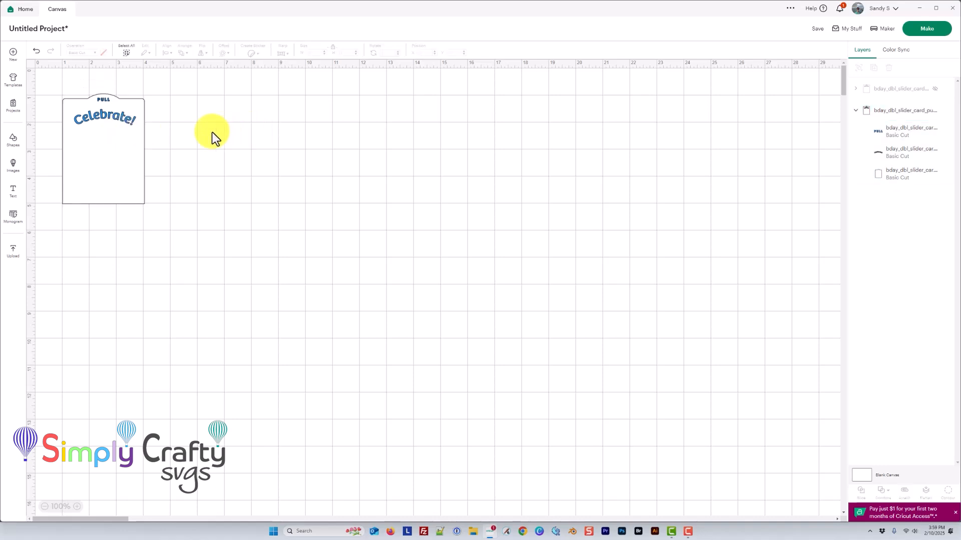
# - Change the panel's background shape to light yellow
pyautogui.click(903, 172)
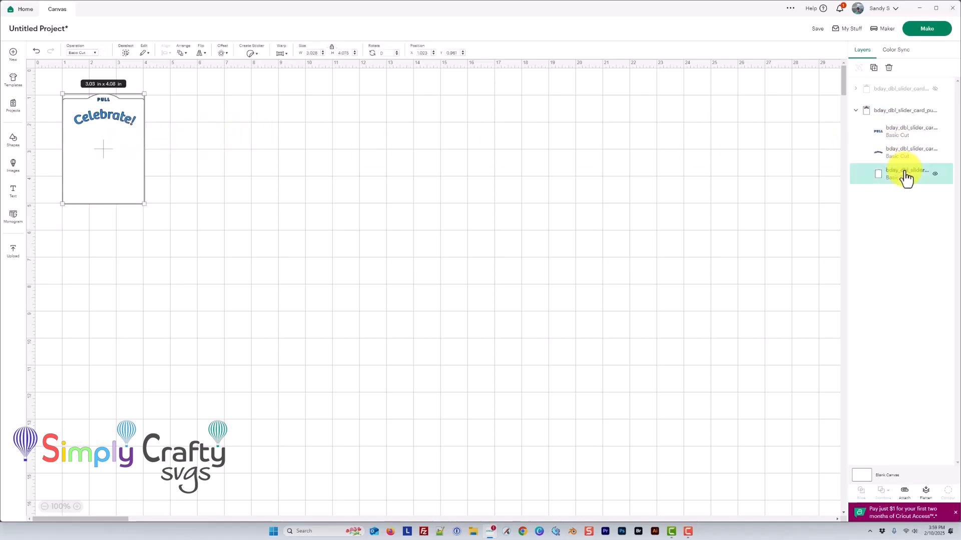
pyautogui.click(85, 54)
pyautogui.click(85, 54)
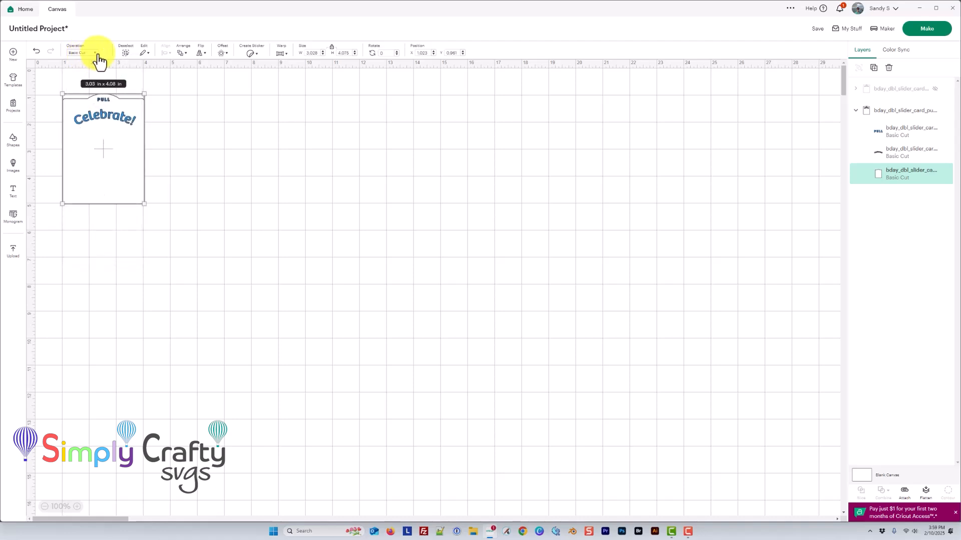
pyautogui.click(100, 55)
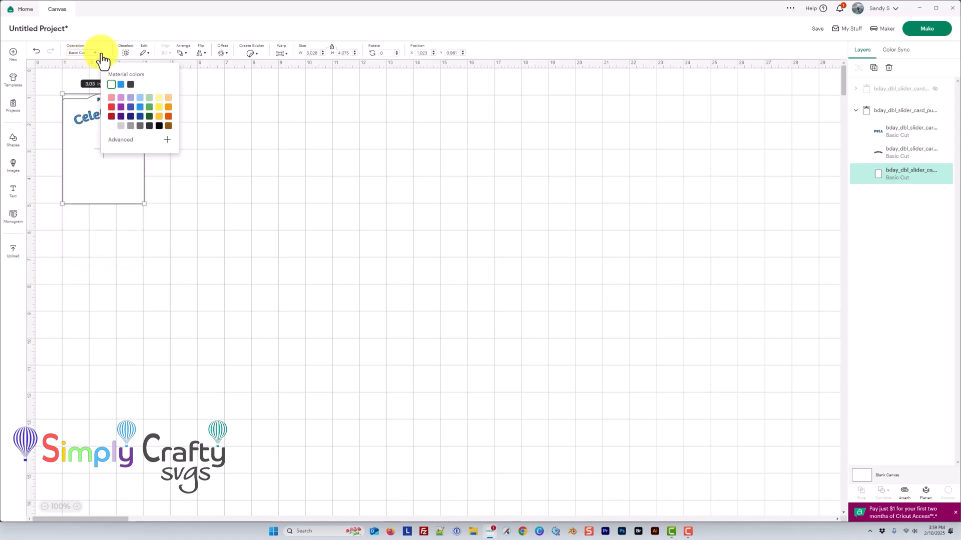
pyautogui.click(159, 108)
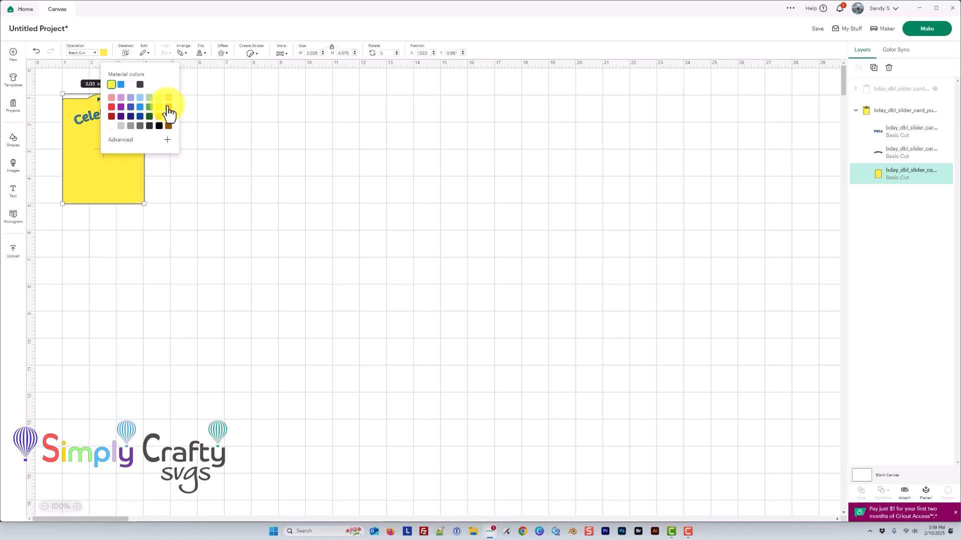
pyautogui.click(202, 111)
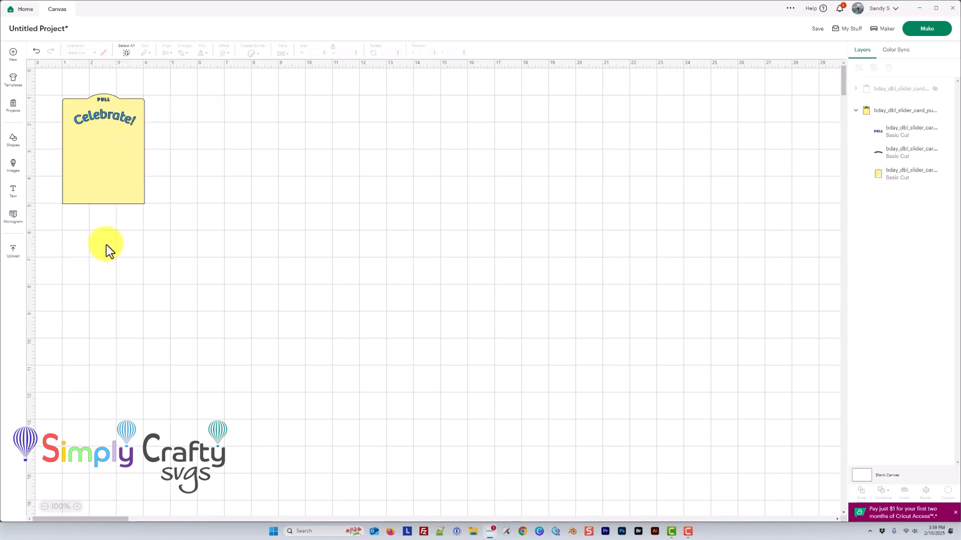
# - Flatten the coloured pull panel group into a single Print Then Cut layer
pyautogui.click(108, 190)
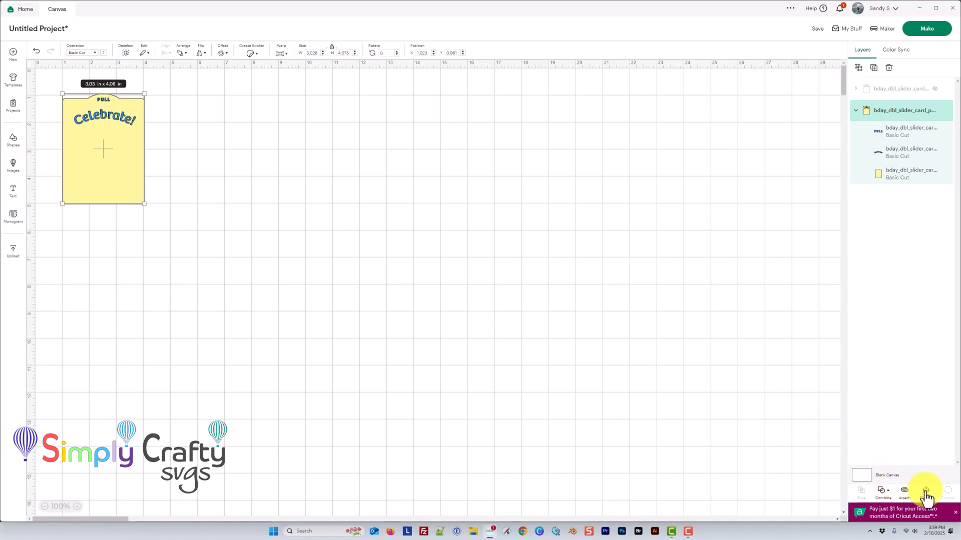
pyautogui.rightClick(95, 144)
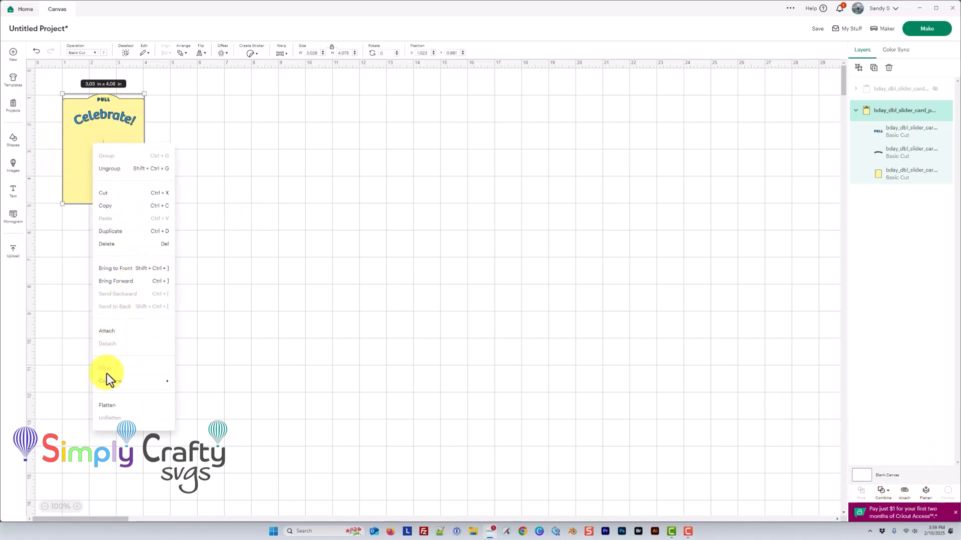
pyautogui.click(117, 407)
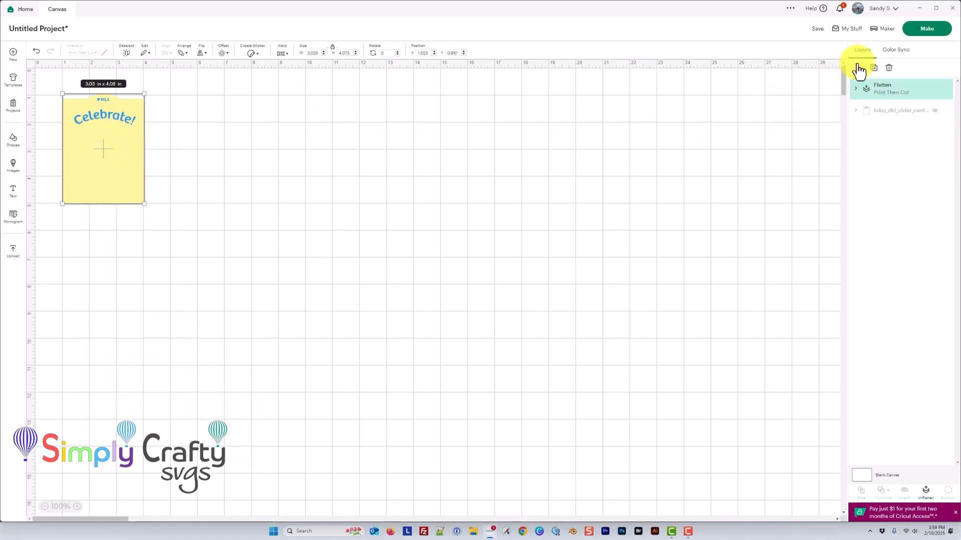
# - Start making the project, save it with the title "Pull Panels Double Sliders", and return from the mat preview to the canvas
pyautogui.click(925, 30)
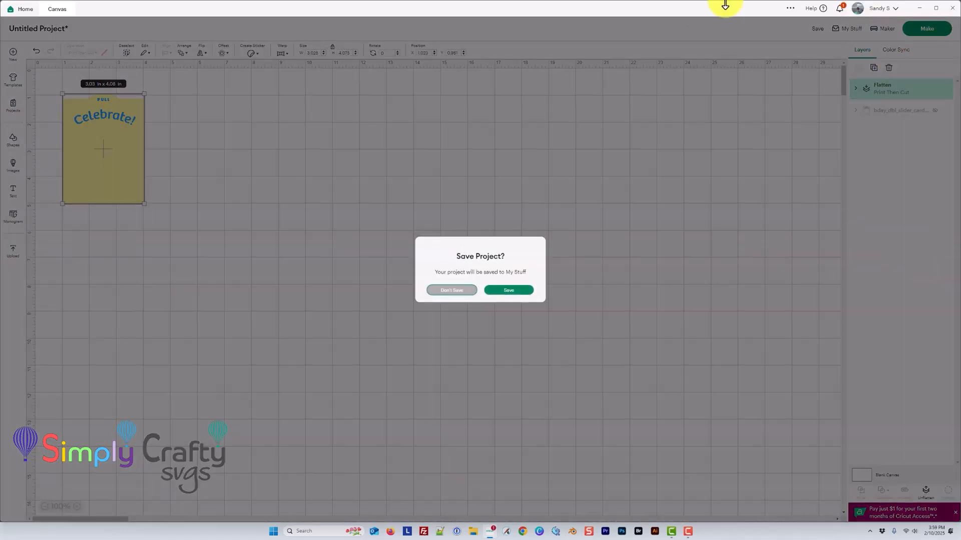
pyautogui.click(509, 290)
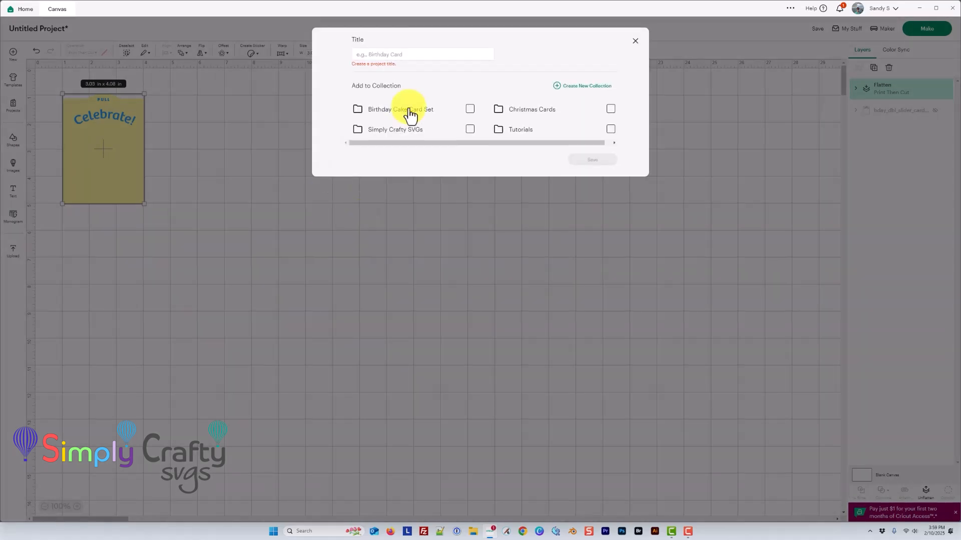
pyautogui.click(408, 52)
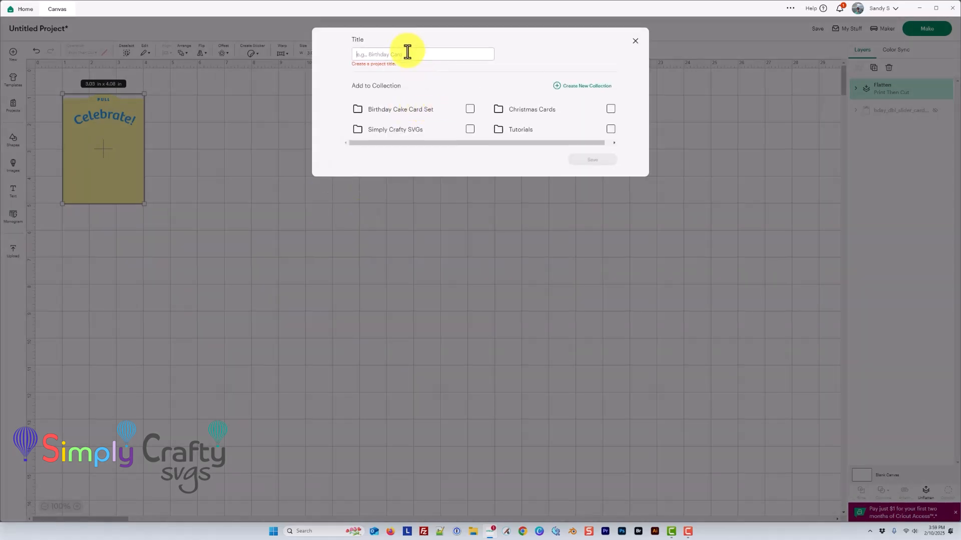
pyautogui.write('Pull C')
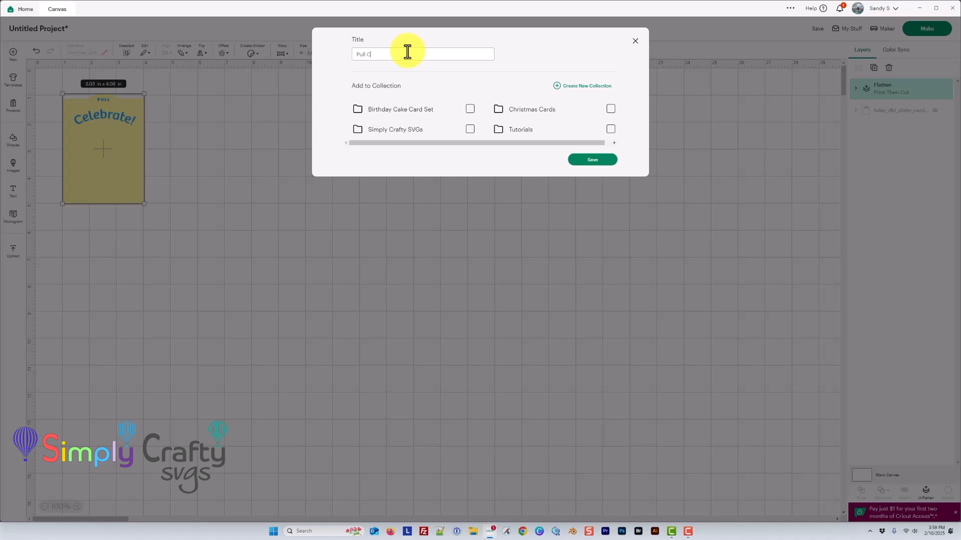
pyautogui.write('a')
pyautogui.press('BackSpace')
pyautogui.press('BackSpace')
pyautogui.write('Panels Dou')
pyautogui.click(577, 160)
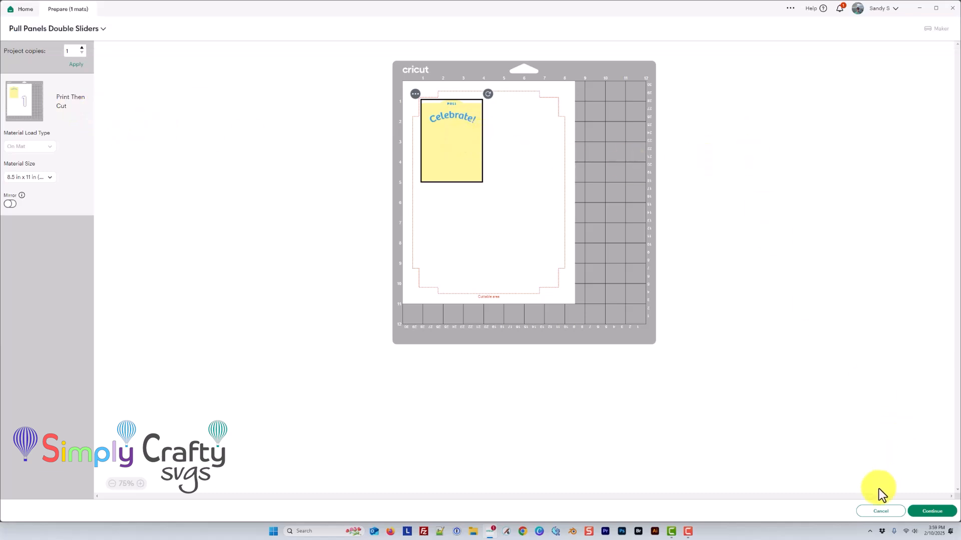
pyautogui.click(878, 511)
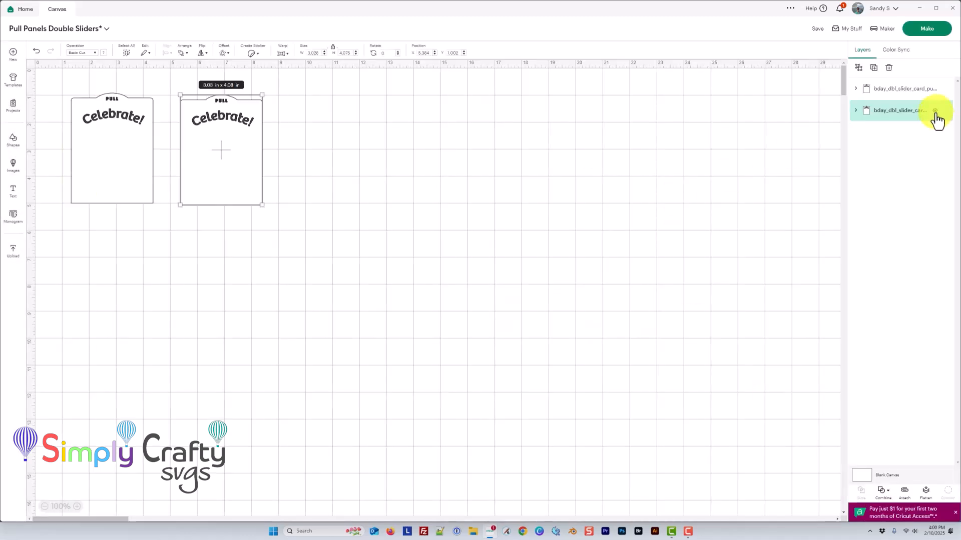
# - Hide the duplicate uncoloured pull panel and select the remaining one
pyautogui.click(935, 111)
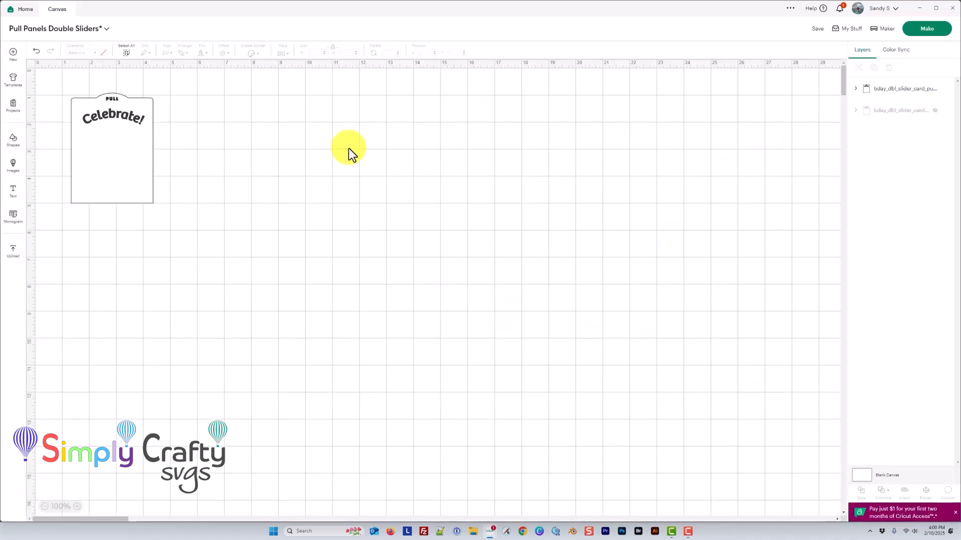
pyautogui.click(111, 155)
pyautogui.scroll(4, 88, 170)
pyautogui.scroll(2, 91, 168)
pyautogui.scroll(2, 95, 173)
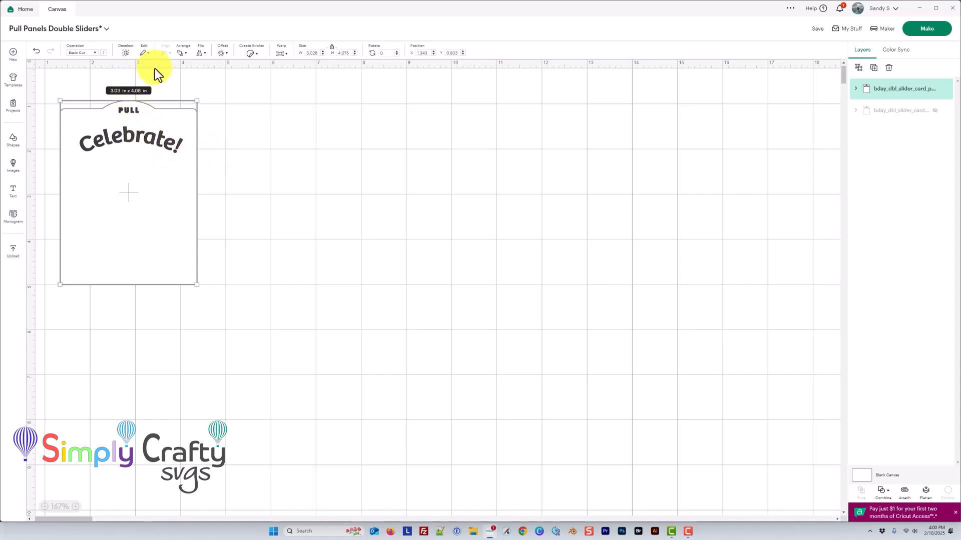
# - Insert a square, unlock its proportions, and resize it to a bar 5 in wide and 0.6 in high
pyautogui.click(13, 140)
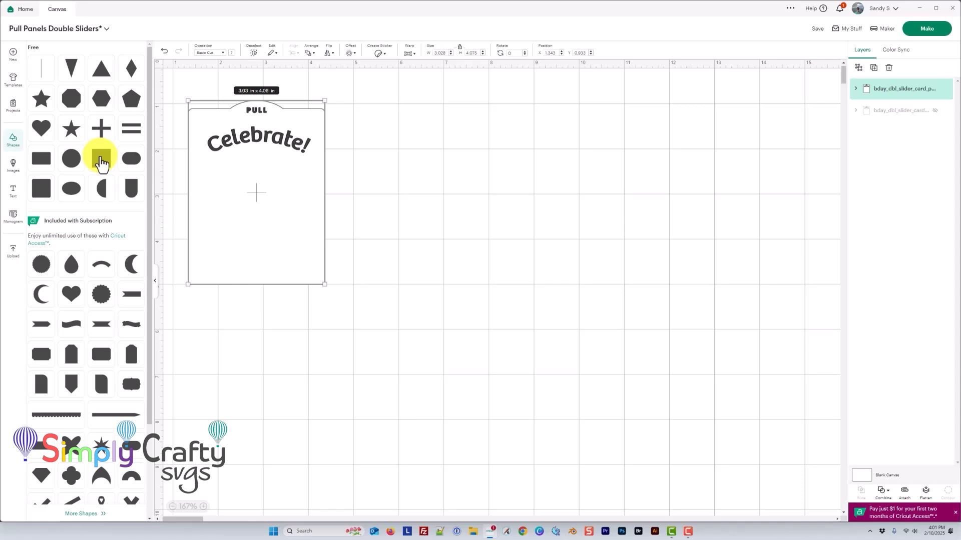
pyautogui.click(101, 160)
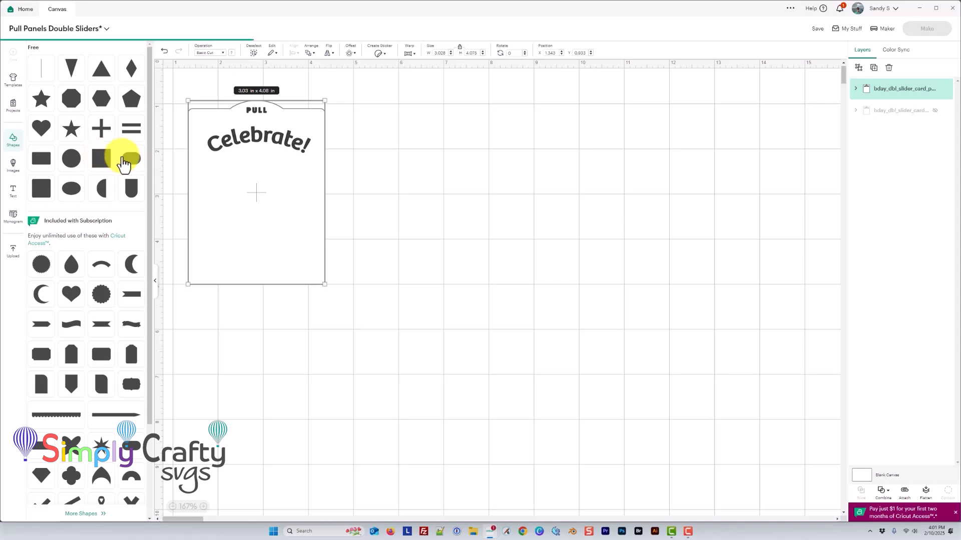
pyautogui.click(439, 52)
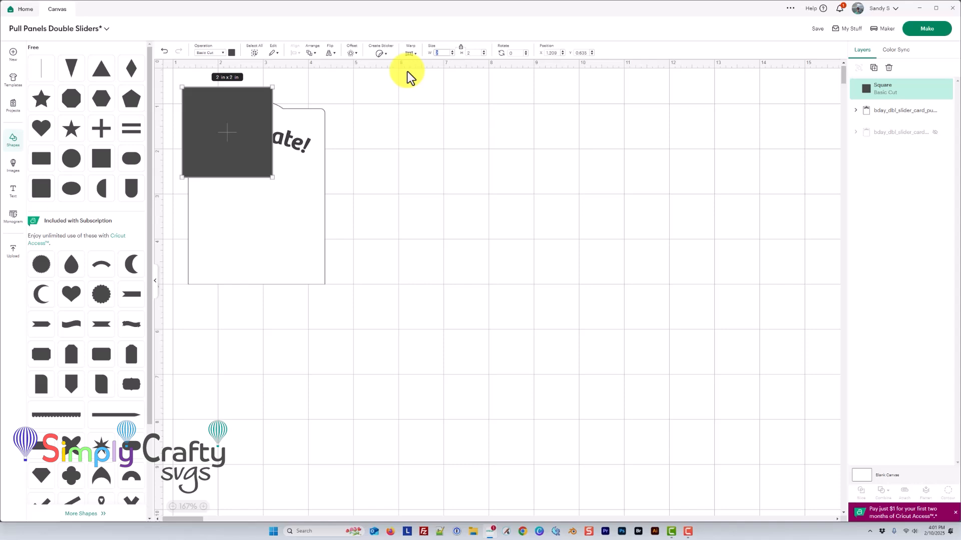
pyautogui.click(461, 49)
pyautogui.write('5')
pyautogui.press('Tab')
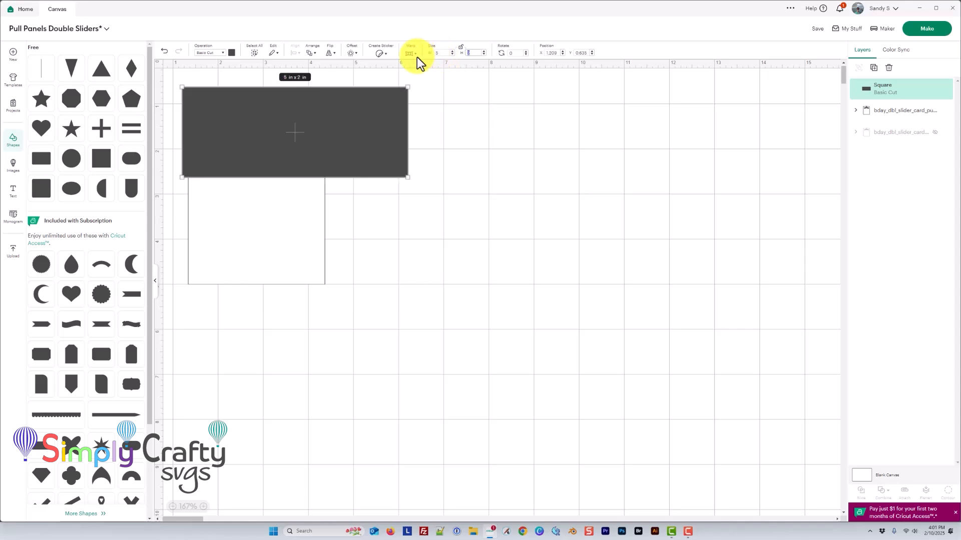
pyautogui.press('Tab')
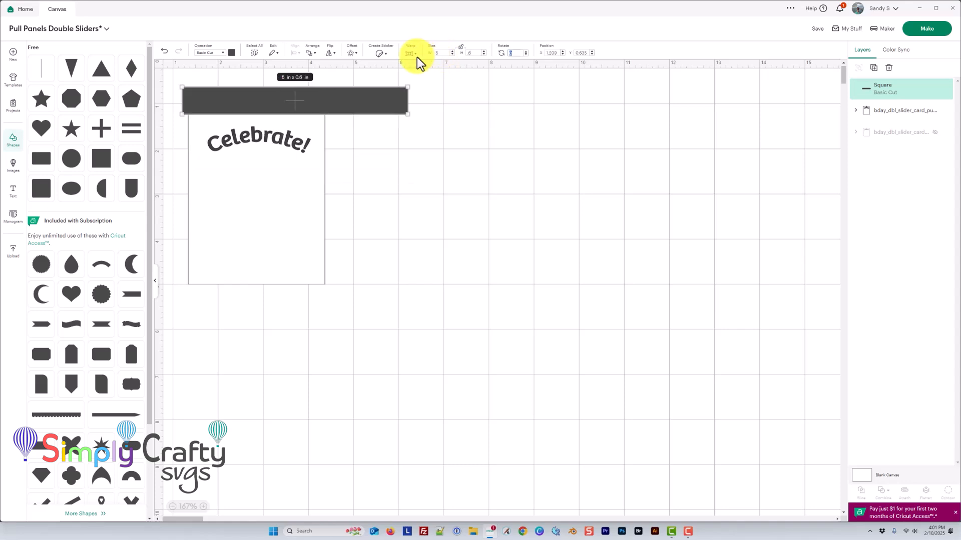
# - Recolour the 5 × 0.6 in bar light blue and move it down over the top part of the pull panel
pyautogui.scroll(1, 229, 107)
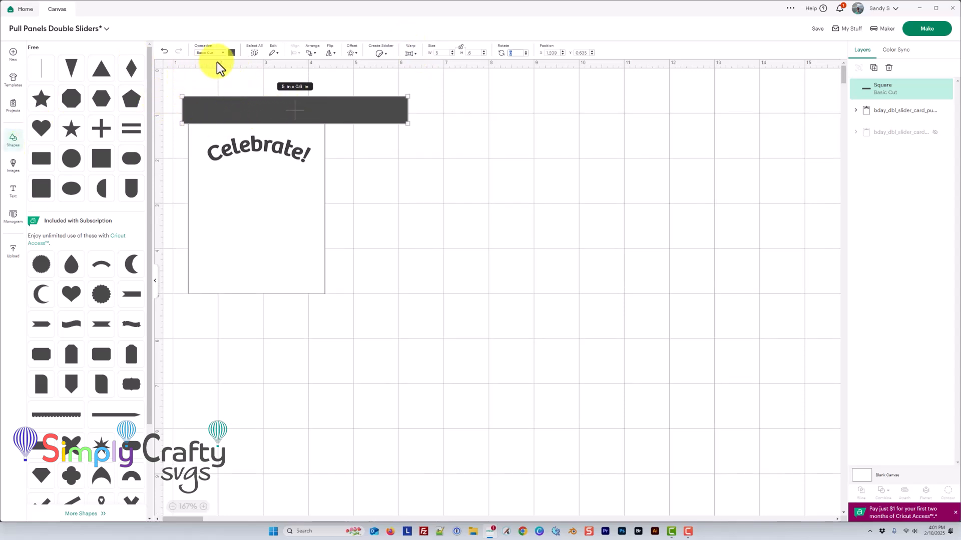
pyautogui.click(231, 53)
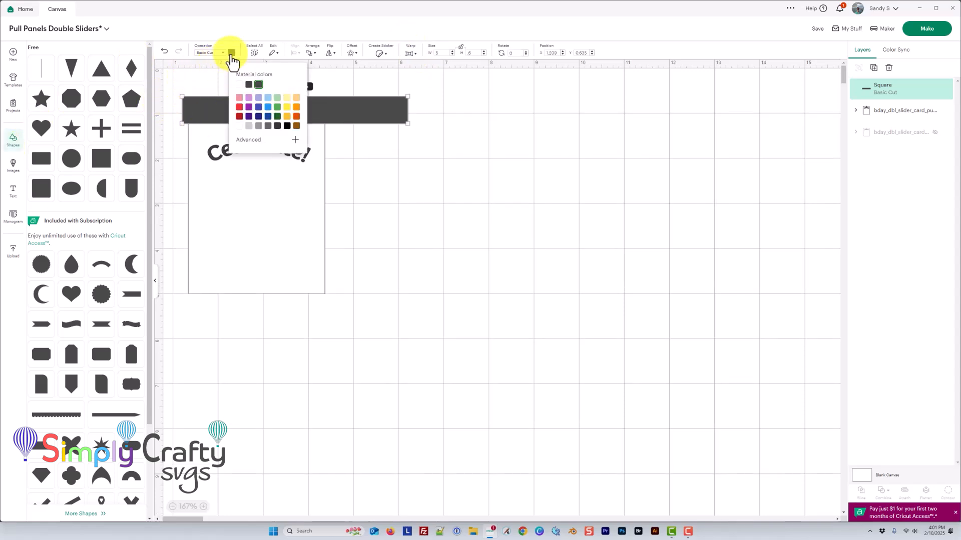
pyautogui.click(268, 98)
pyautogui.click(385, 145)
pyautogui.moveTo(321, 118); pyautogui.dragTo(302, 140)
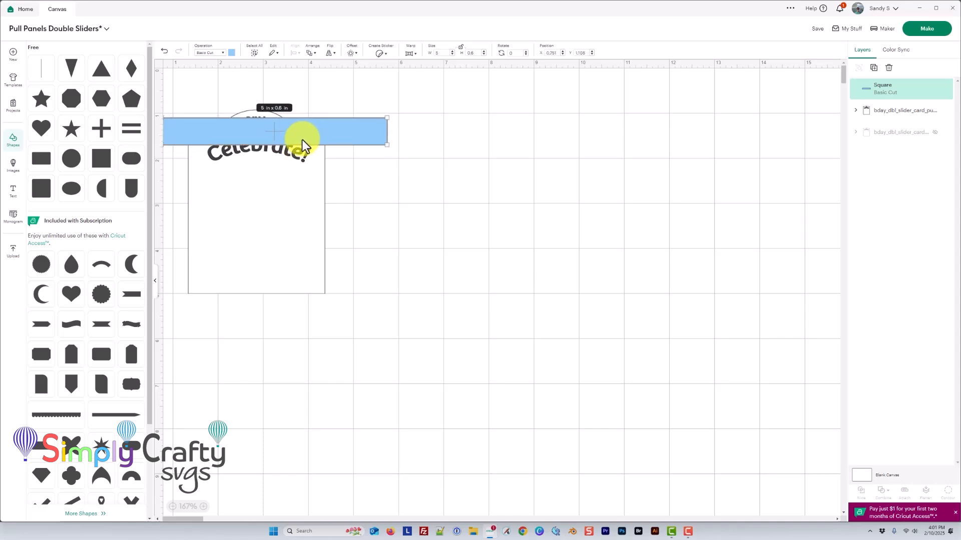
pyautogui.click(363, 165)
# - Shift the pull panel toward the middle of the blue bar and align the tops of the panel and bar
pyautogui.click(319, 177)
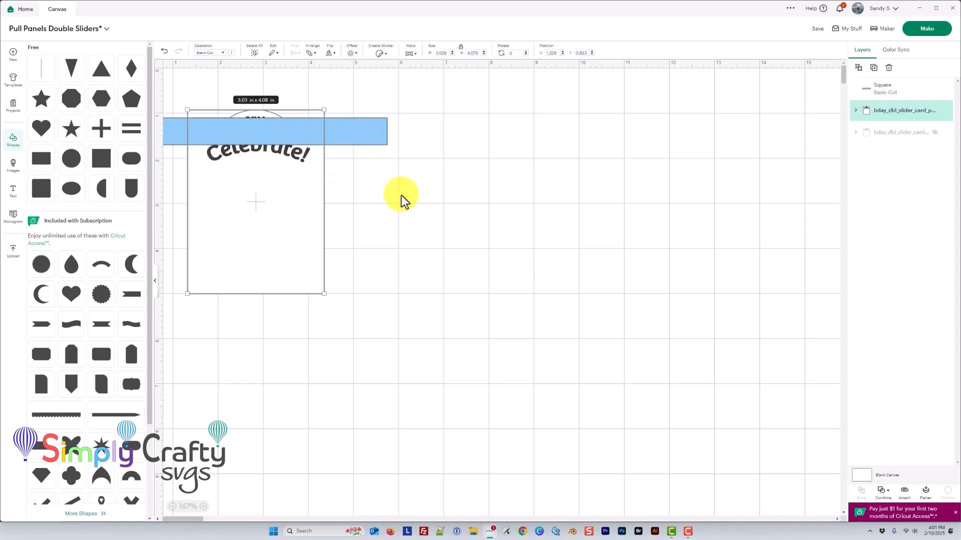
pyautogui.moveTo(289, 188); pyautogui.dragTo(323, 187)
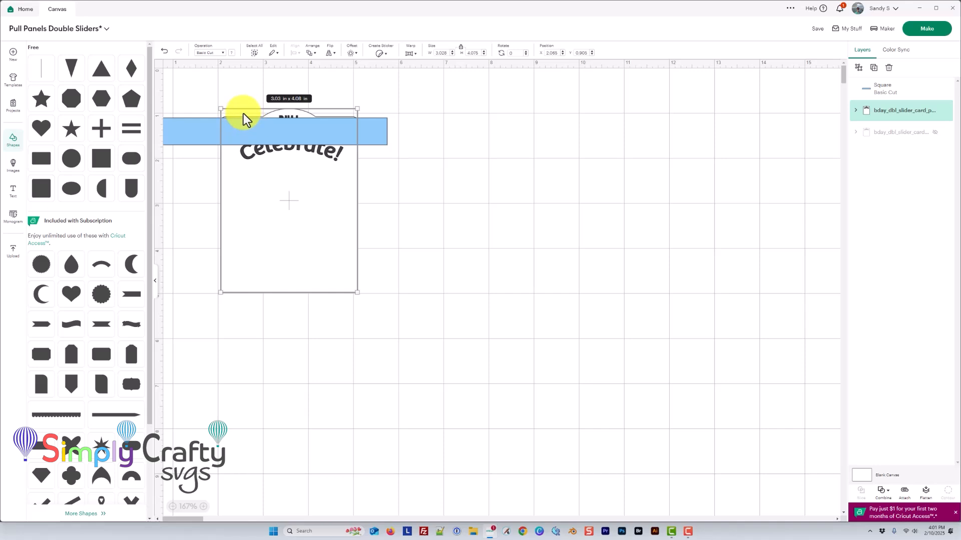
pyautogui.moveTo(225, 97); pyautogui.dragTo(326, 167)
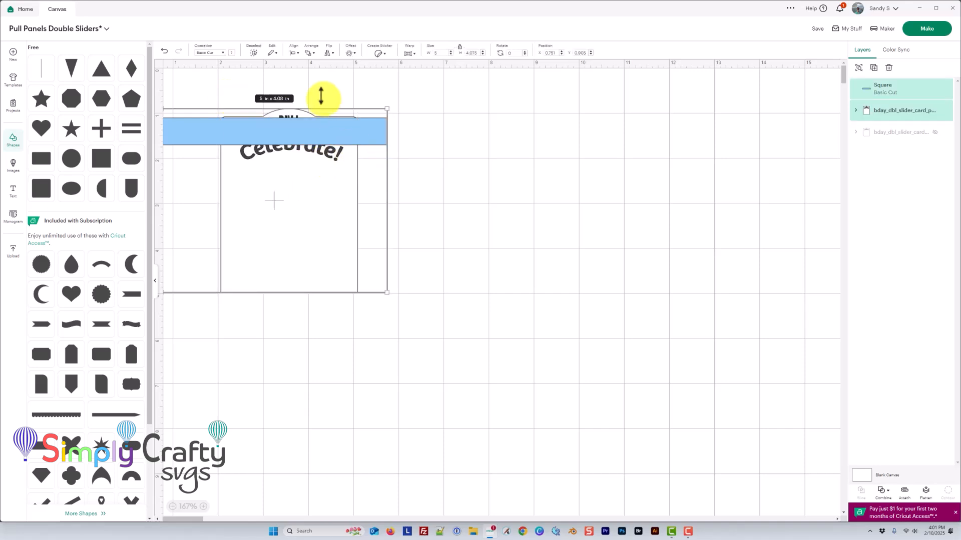
pyautogui.click(299, 53)
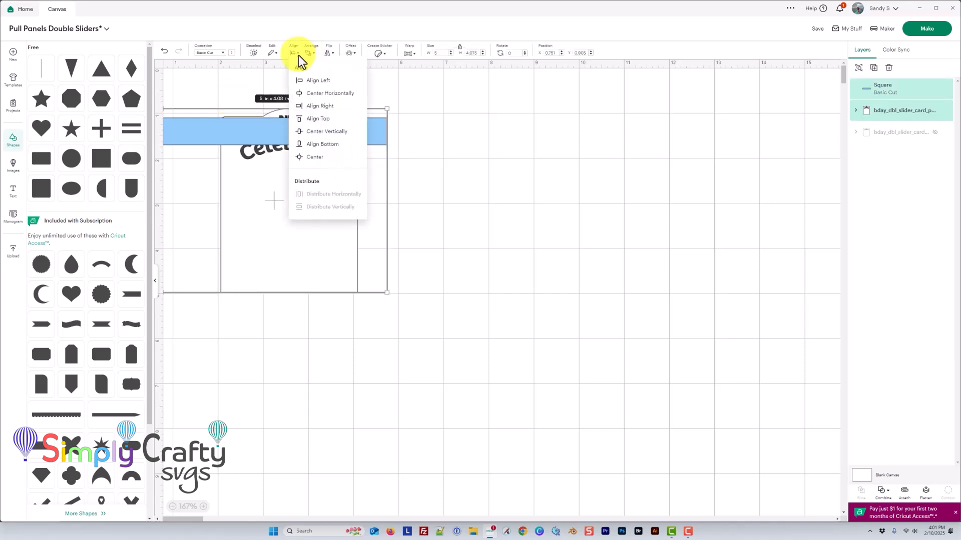
pyautogui.click(327, 125)
pyautogui.click(440, 155)
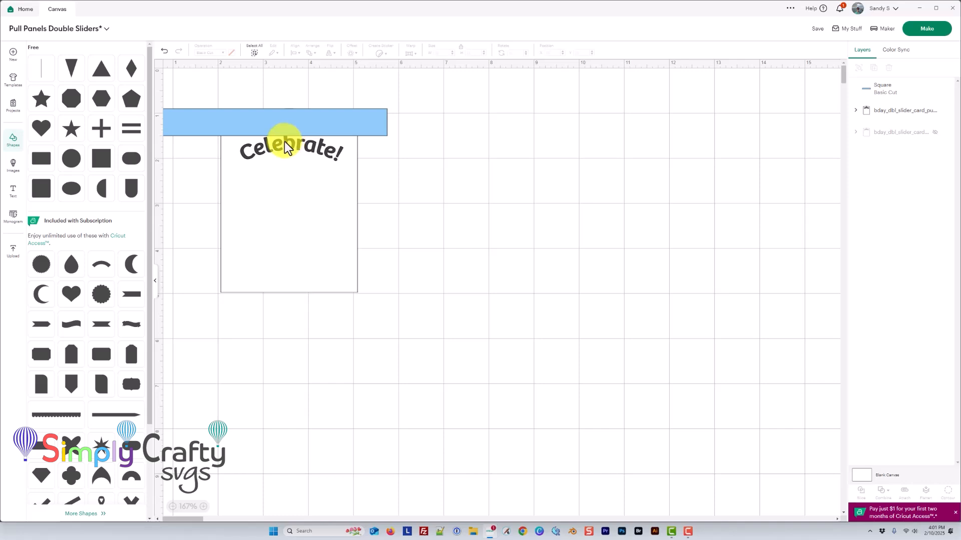
# - Duplicate the blue bar and place the copy directly beneath the original, covering the Celebrate! text
pyautogui.click(311, 129)
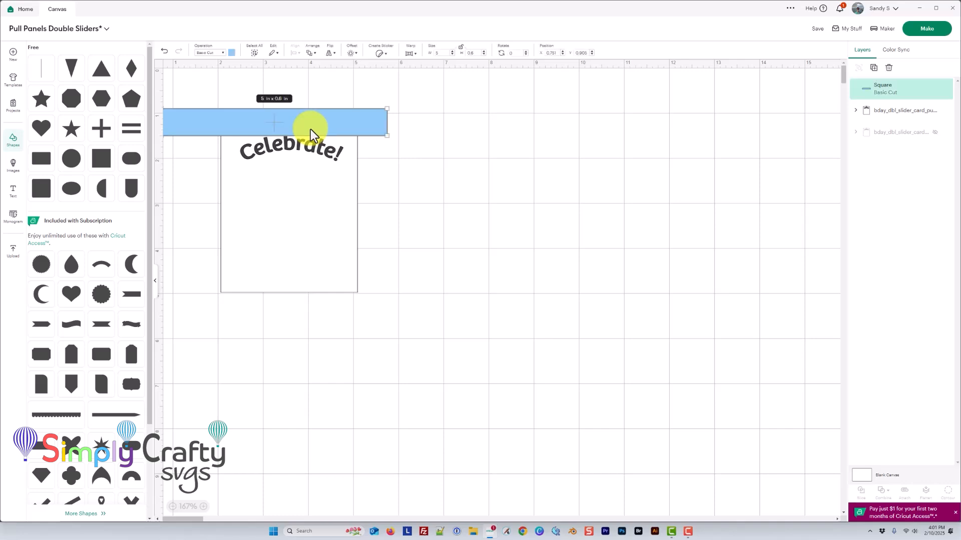
pyautogui.rightClick(310, 129)
pyautogui.click(325, 218)
pyautogui.moveTo(319, 149)
pyautogui.mouseDown()
pyautogui.moveTo(301, 171)
pyautogui.moveTo(304, 153)
pyautogui.mouseUp()
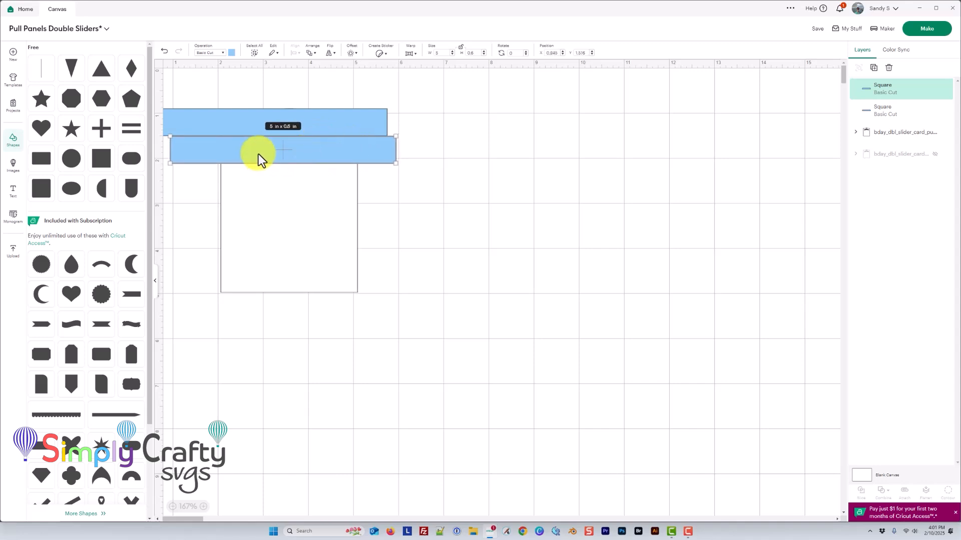
# - Send both blue bars backward behind the pull panel, starting with the upper one
pyautogui.click(343, 119)
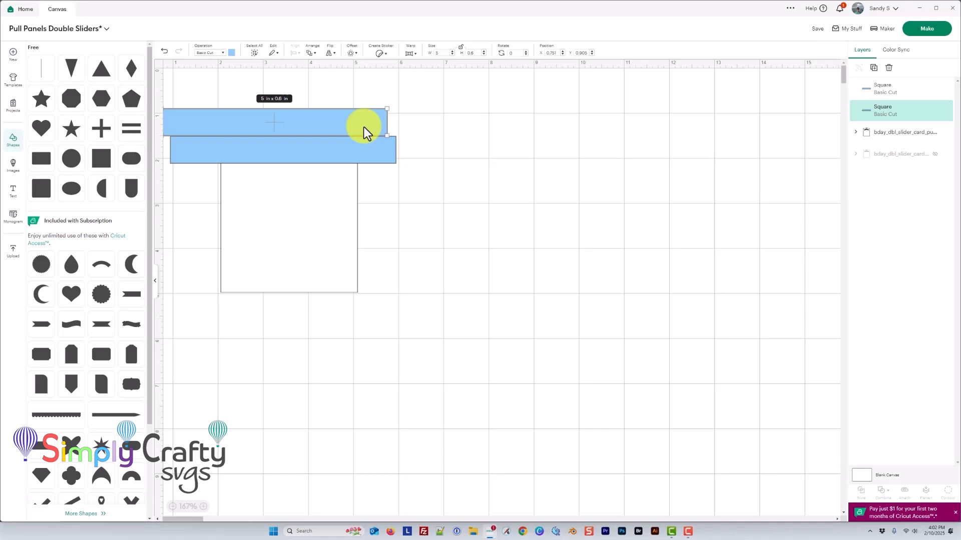
pyautogui.hotkey('ctrl', '[')
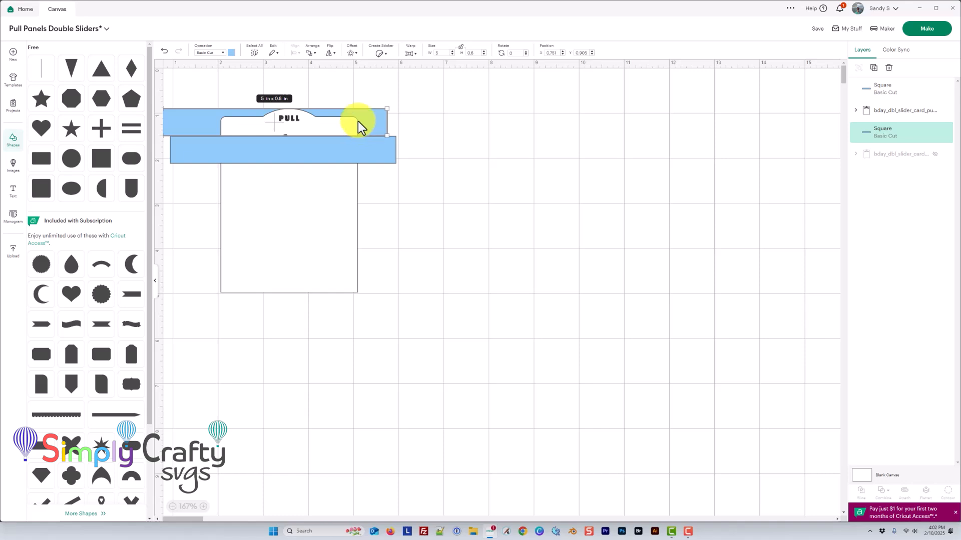
pyautogui.click(311, 53)
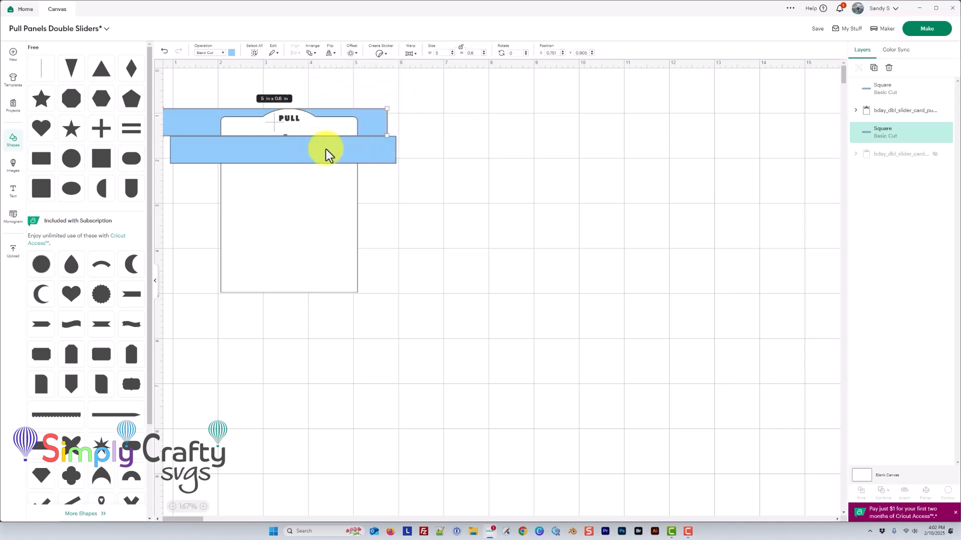
pyautogui.click(323, 149)
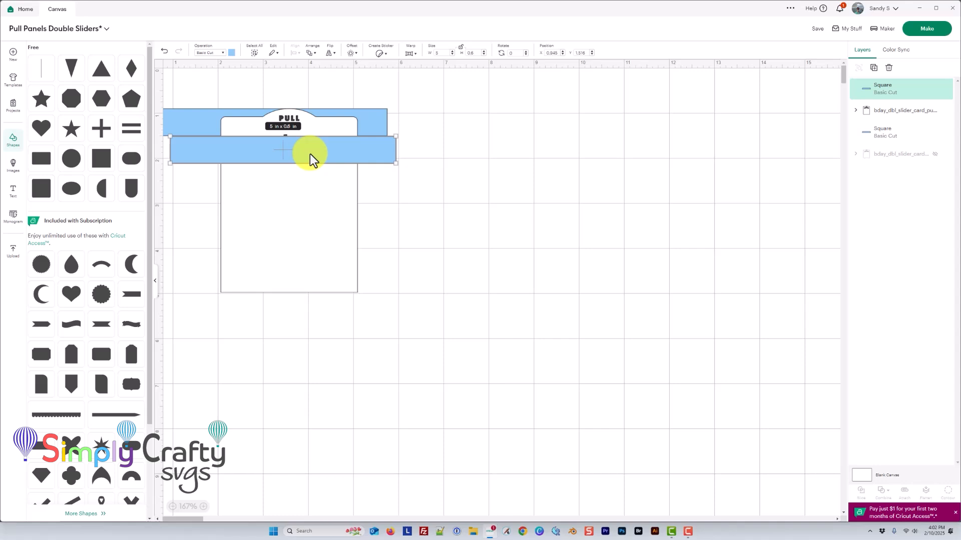
pyautogui.hotkey('ctrl', '[')
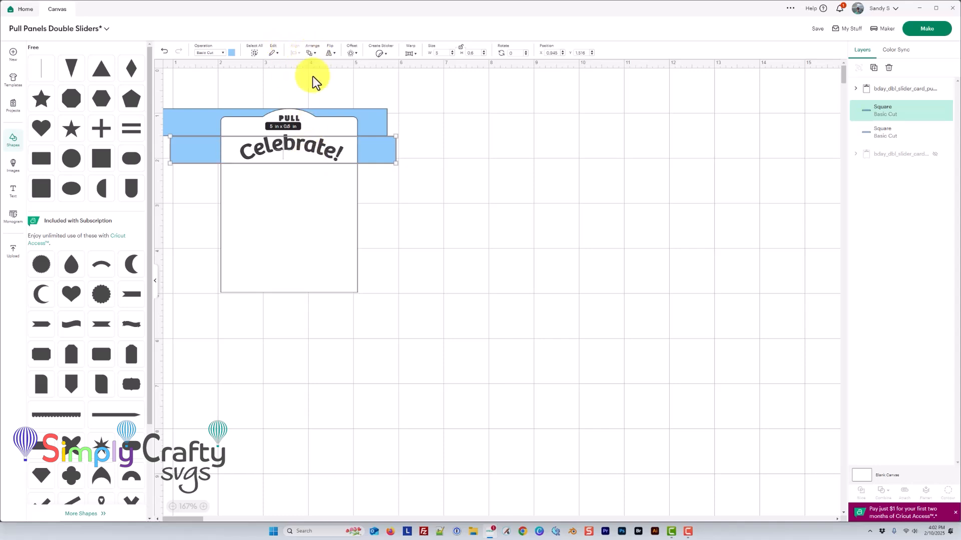
pyautogui.click(323, 153)
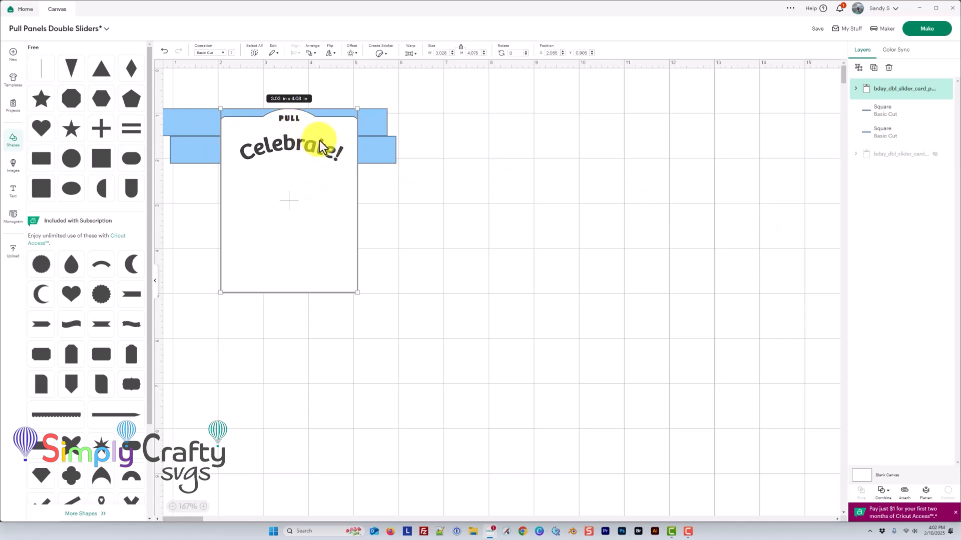
# - Ungroup the pull panel and delete its Celebrate! text
pyautogui.click(394, 187)
pyautogui.click(316, 148)
pyautogui.rightClick(317, 151)
pyautogui.click(332, 170)
pyautogui.click(415, 193)
pyautogui.click(301, 147)
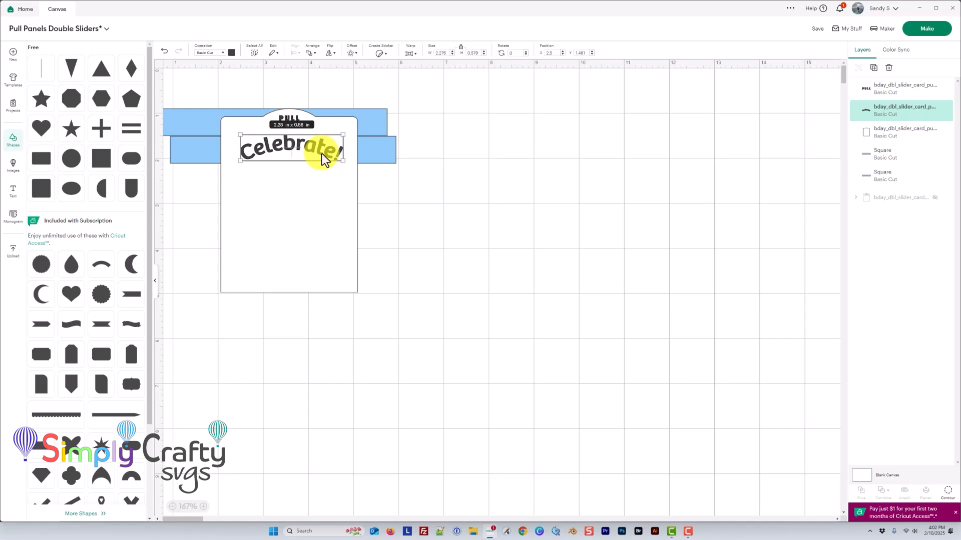
pyautogui.press('Delete')
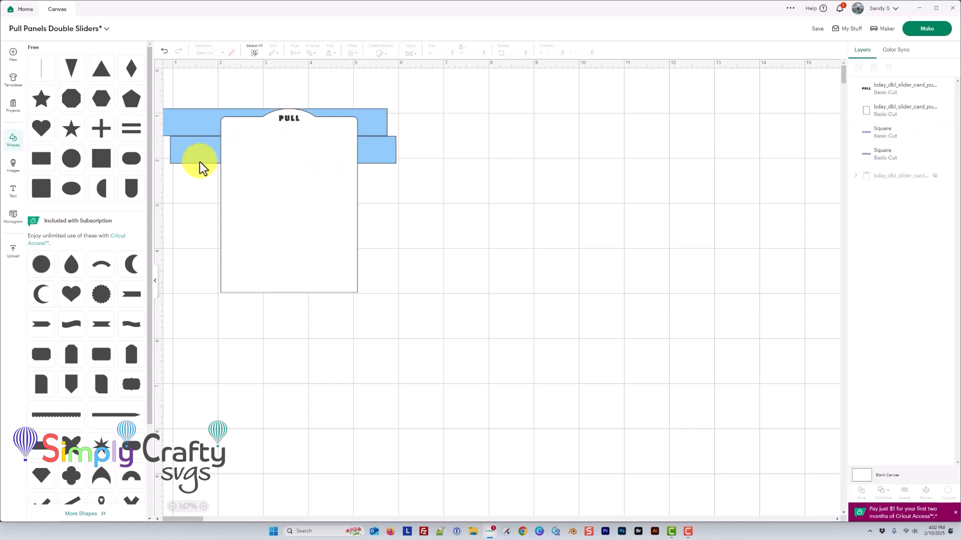
# - Add the text "Birthday Wishes" and move it up over the panel, just below the lower blue bar
pyautogui.click(13, 190)
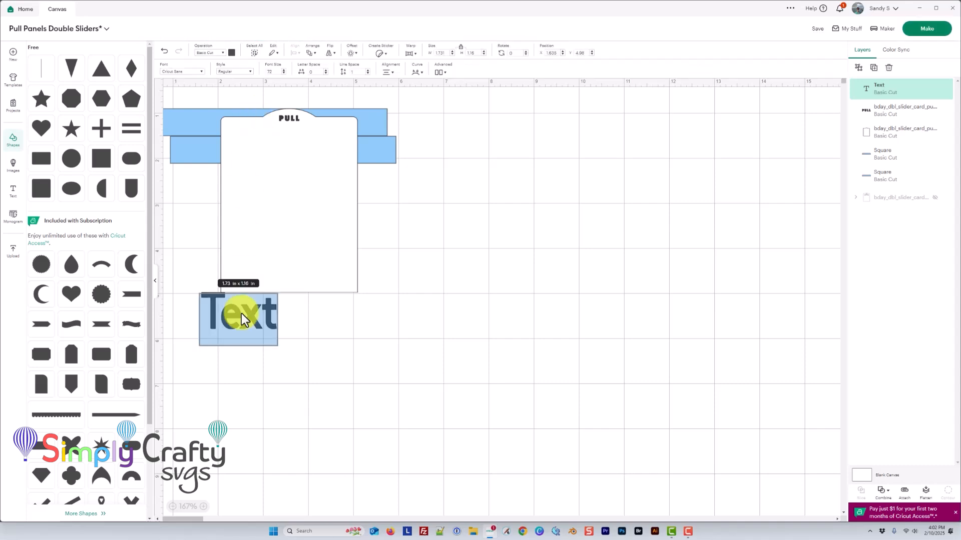
pyautogui.click(241, 316)
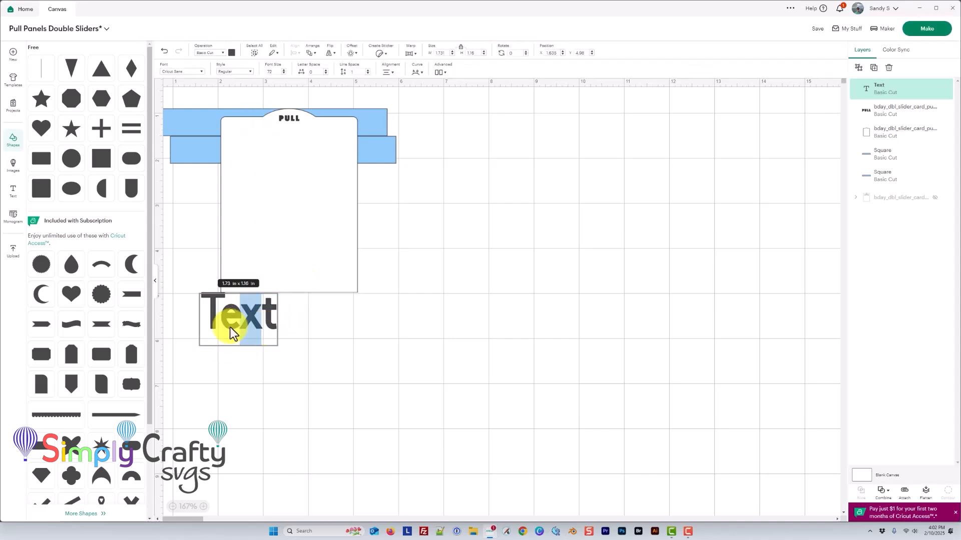
pyautogui.moveTo(215, 319); pyautogui.dragTo(280, 320)
pyautogui.press('BackSpace')
pyautogui.press('BackSpace')
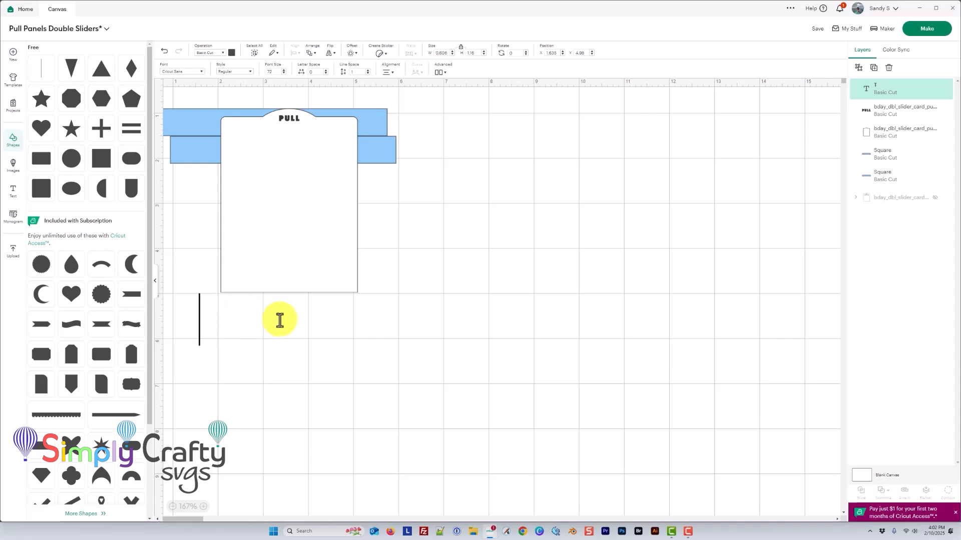
pyautogui.write('Birth')
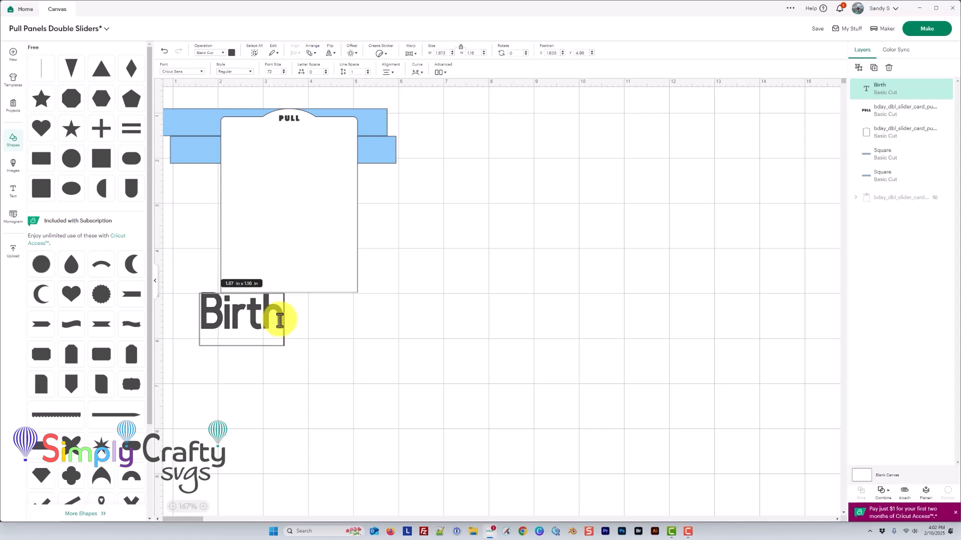
pyautogui.write('day Wishe')
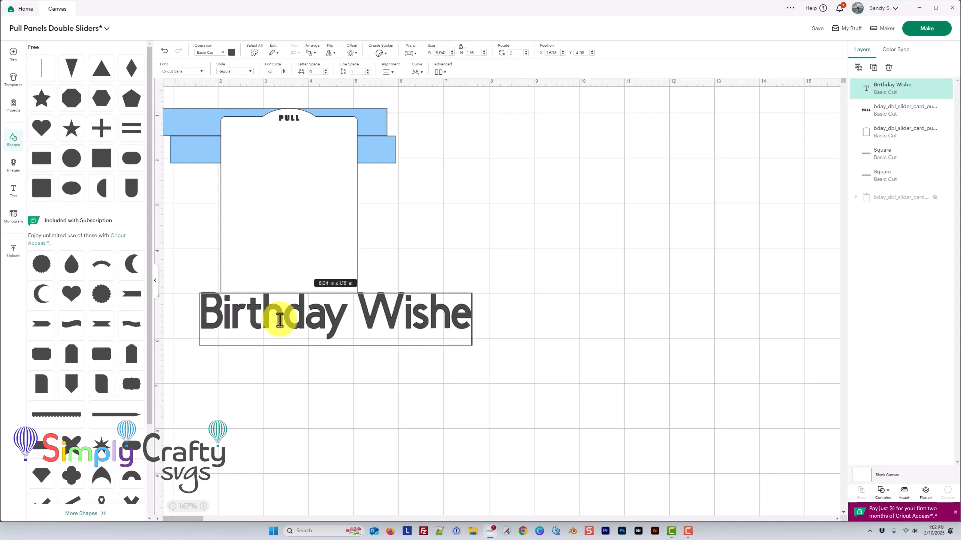
pyautogui.write('s')
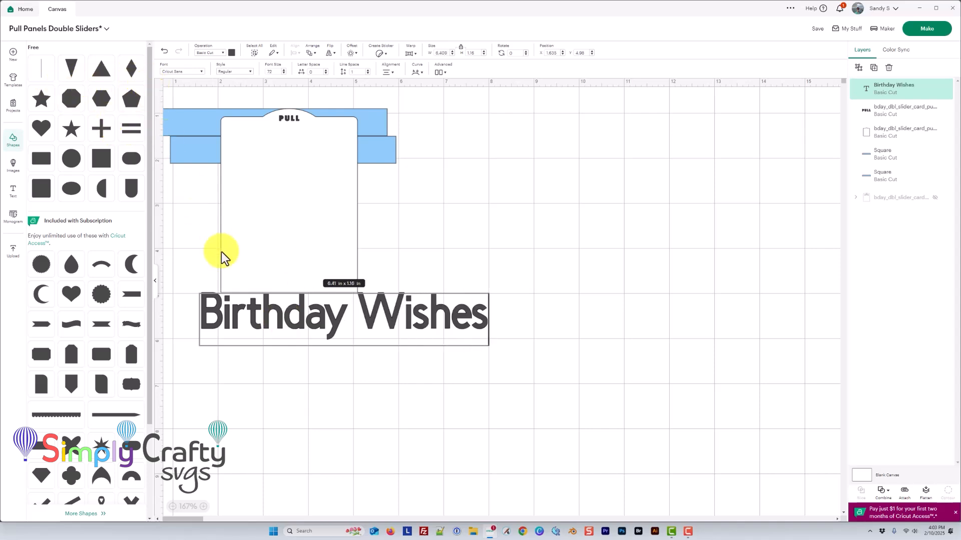
pyautogui.click(422, 272)
pyautogui.moveTo(329, 318); pyautogui.dragTo(301, 190)
# - Bring the lower blue bar forward, in front of the white panel shape
pyautogui.click(379, 149)
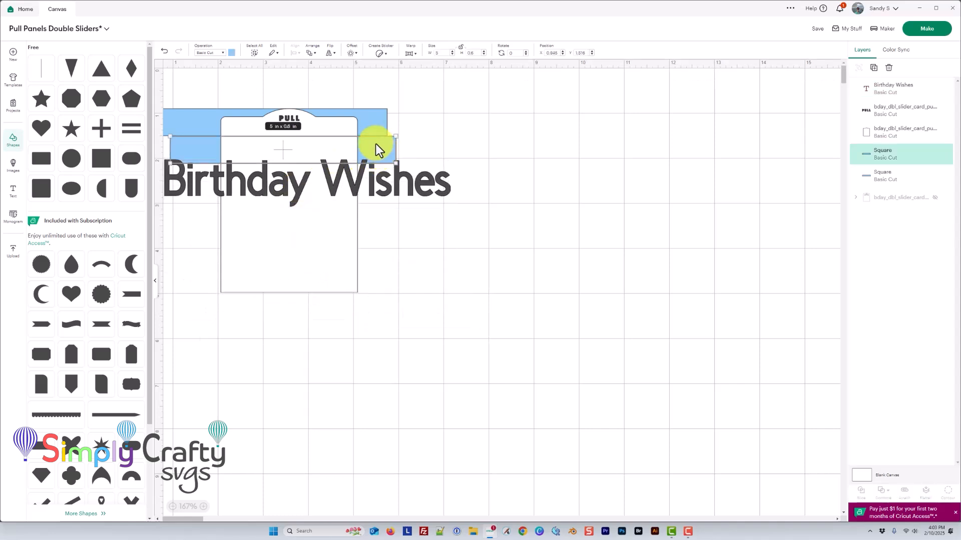
pyautogui.click(311, 53)
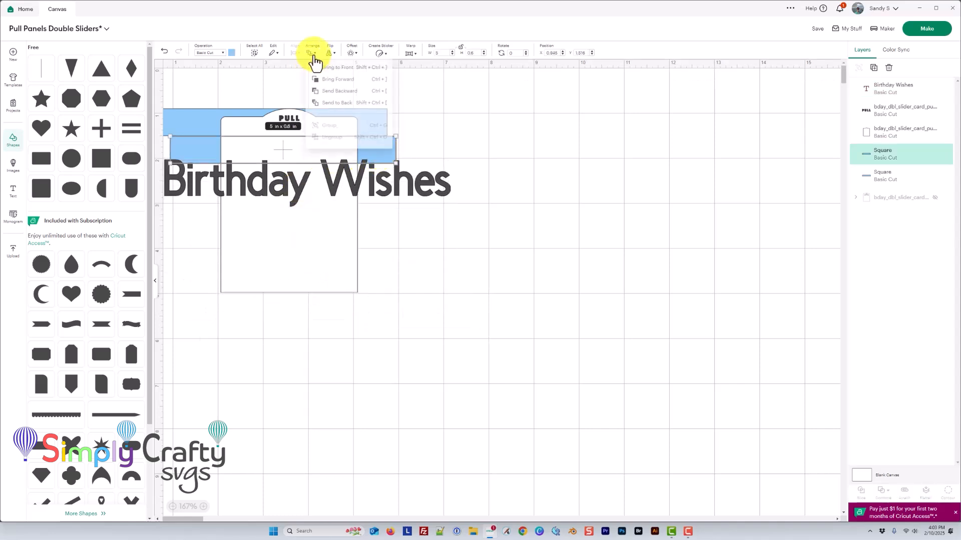
pyautogui.click(354, 94)
# - Scale the Birthday Wishes text to about 2.61 × 0.43 in and position it on the lower blue bar, centred within the panel's width
pyautogui.click(365, 184)
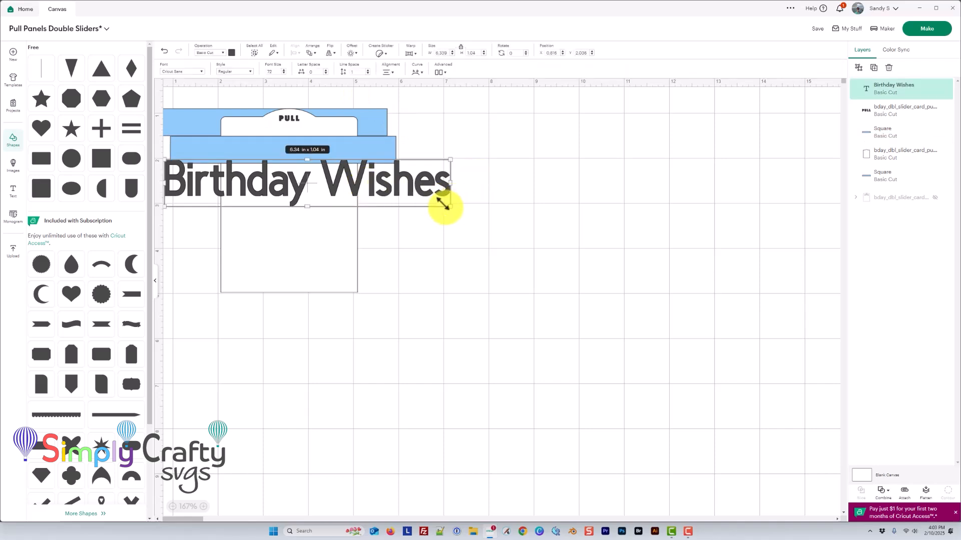
pyautogui.moveTo(450, 205); pyautogui.dragTo(307, 151)
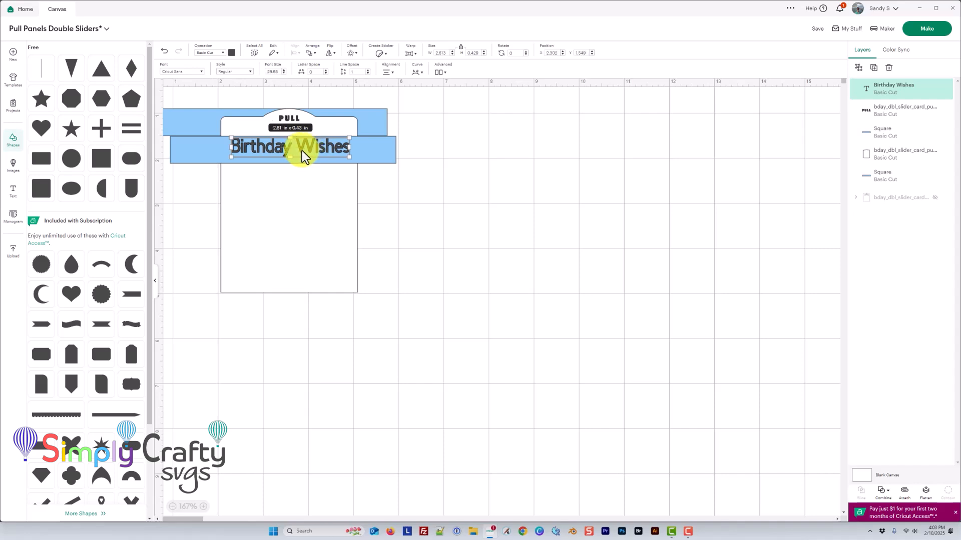
pyautogui.scroll(5, 274, 152)
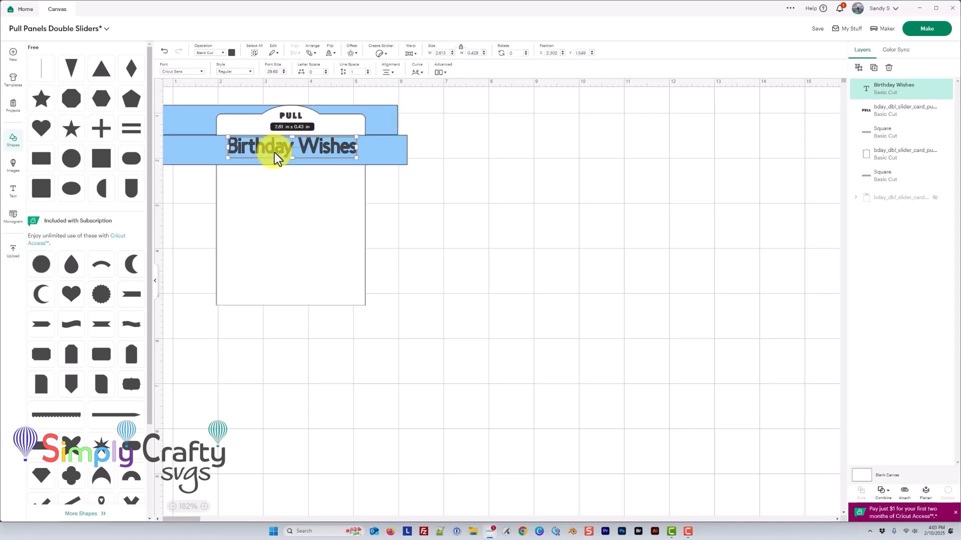
pyautogui.scroll(-1, 361, 236)
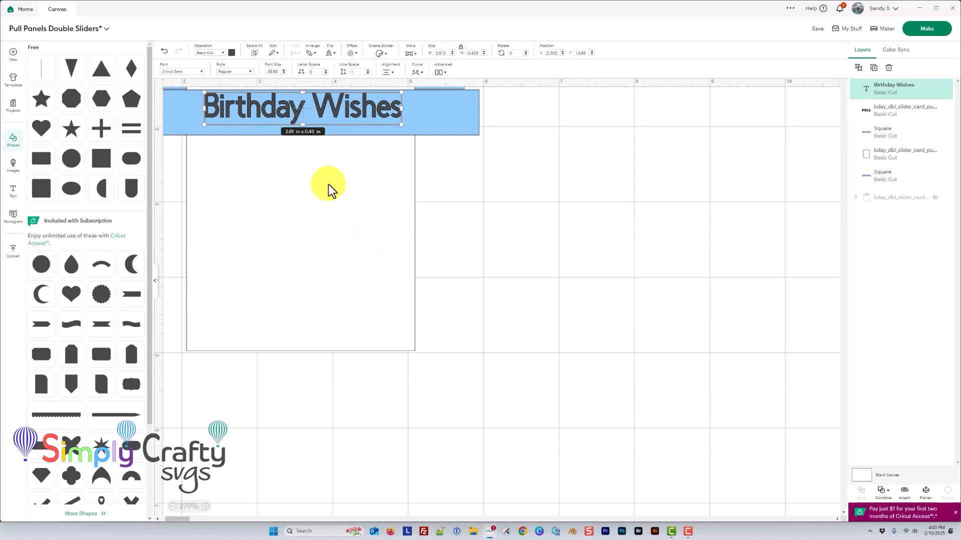
pyautogui.scroll(2, 328, 184)
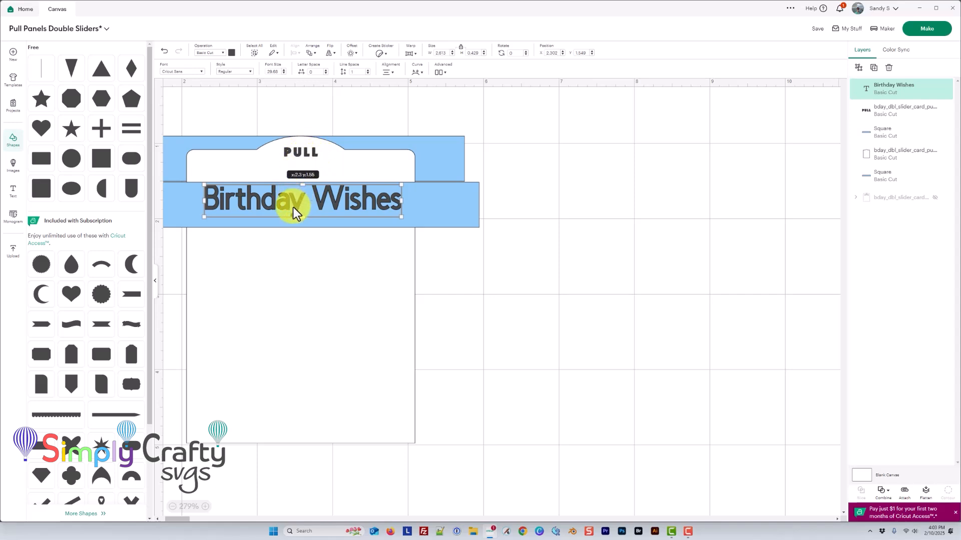
pyautogui.moveTo(293, 207); pyautogui.dragTo(291, 207)
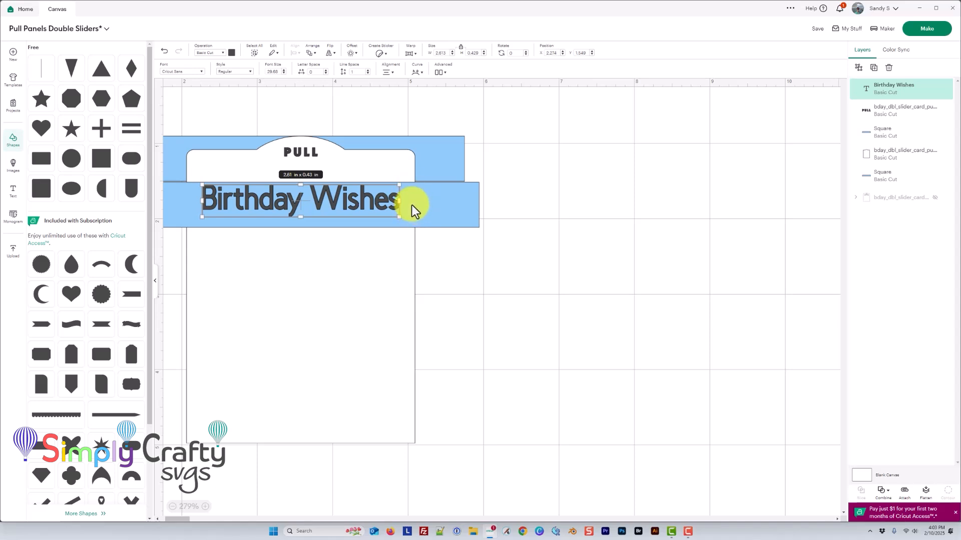
pyautogui.moveTo(322, 203); pyautogui.dragTo(325, 203)
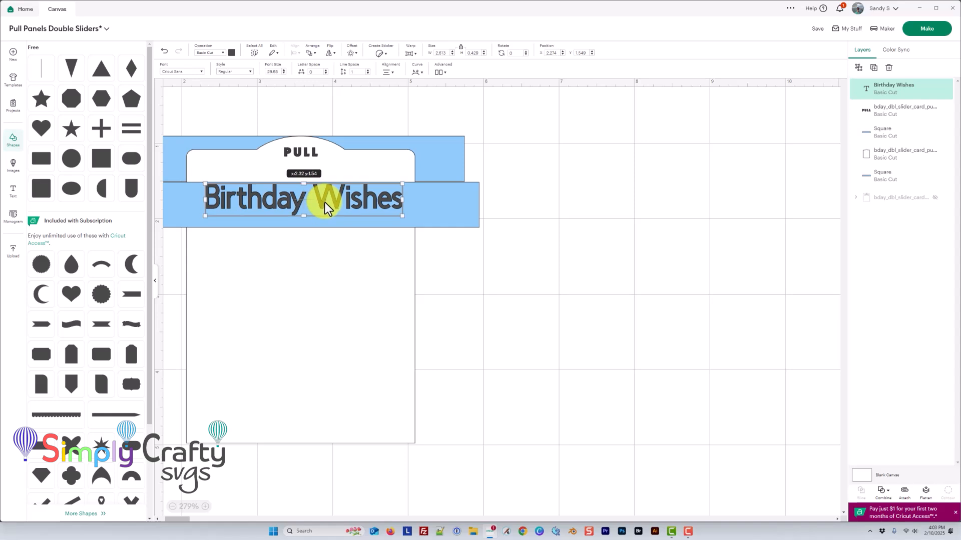
pyautogui.moveTo(325, 202); pyautogui.dragTo(325, 202)
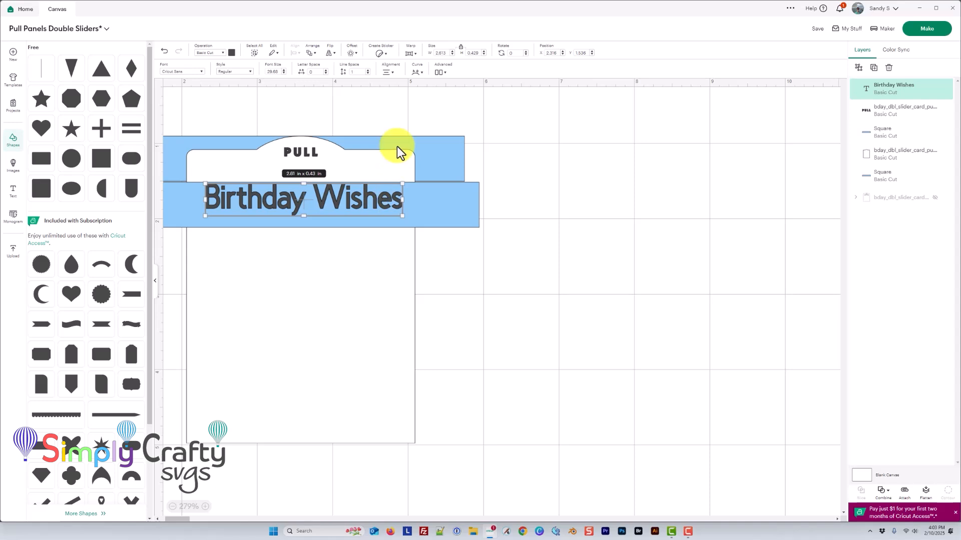
# - Set the Birthday Wishes text's curve to 45 and scale it to about 2.52 × 0.55 in, inside the lower blue bar
pyautogui.click(415, 75)
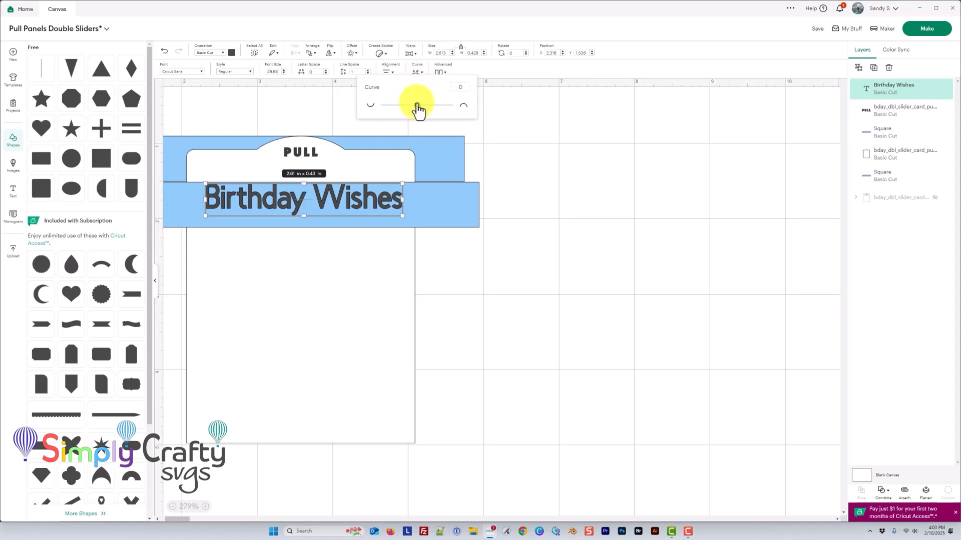
pyautogui.moveTo(419, 106); pyautogui.dragTo(431, 107)
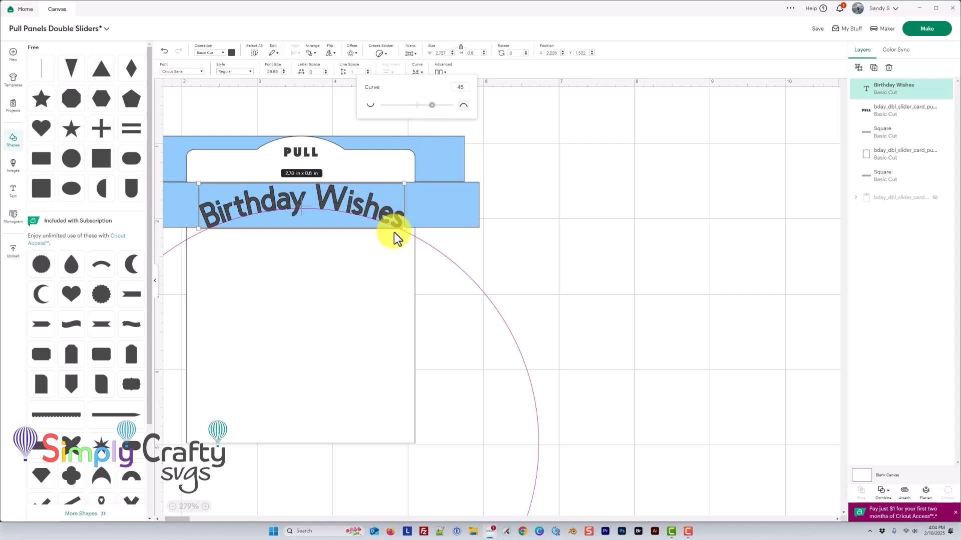
pyautogui.moveTo(404, 183); pyautogui.dragTo(371, 212)
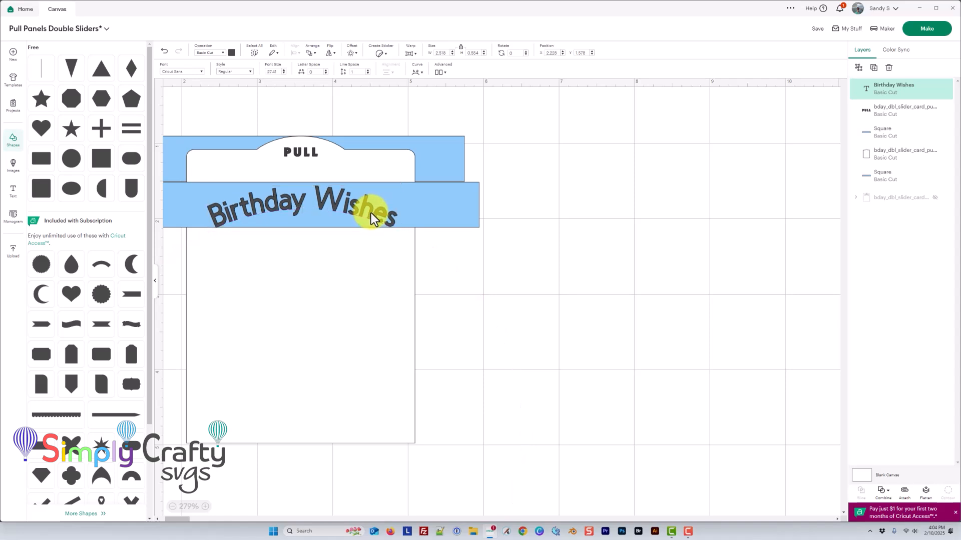
pyautogui.click(463, 258)
# - Hide both blue guide bars
pyautogui.click(439, 213)
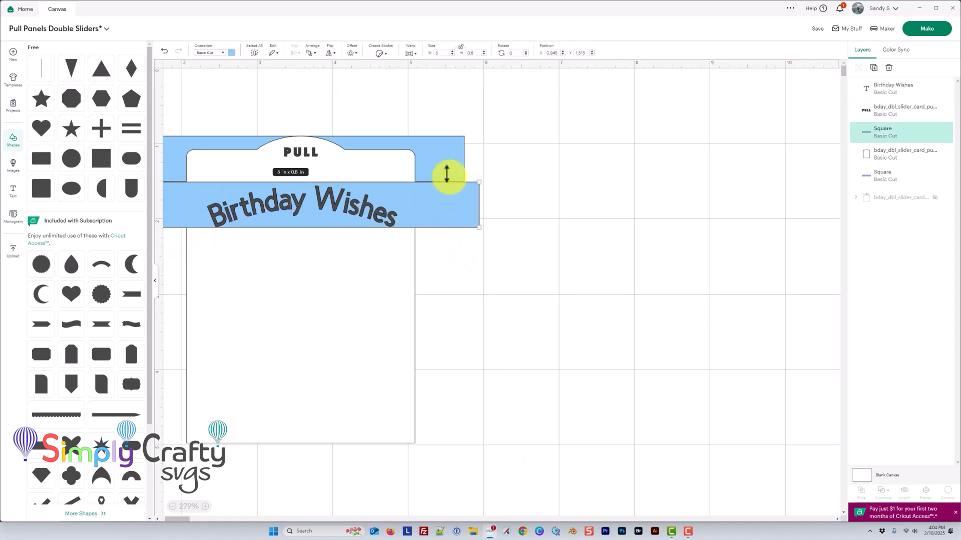
pyautogui.moveTo(481, 260); pyautogui.dragTo(437, 131)
pyautogui.click(935, 176)
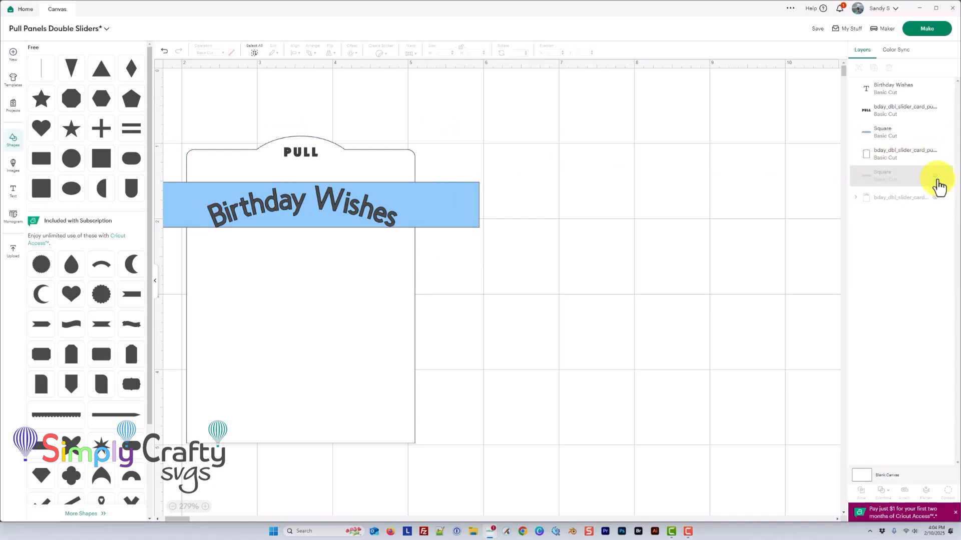
pyautogui.click(935, 132)
# - Centre the Birthday Wishes text, the PULL label and the panel shape horizontally on each other
pyautogui.moveTo(212, 103); pyautogui.dragTo(431, 481)
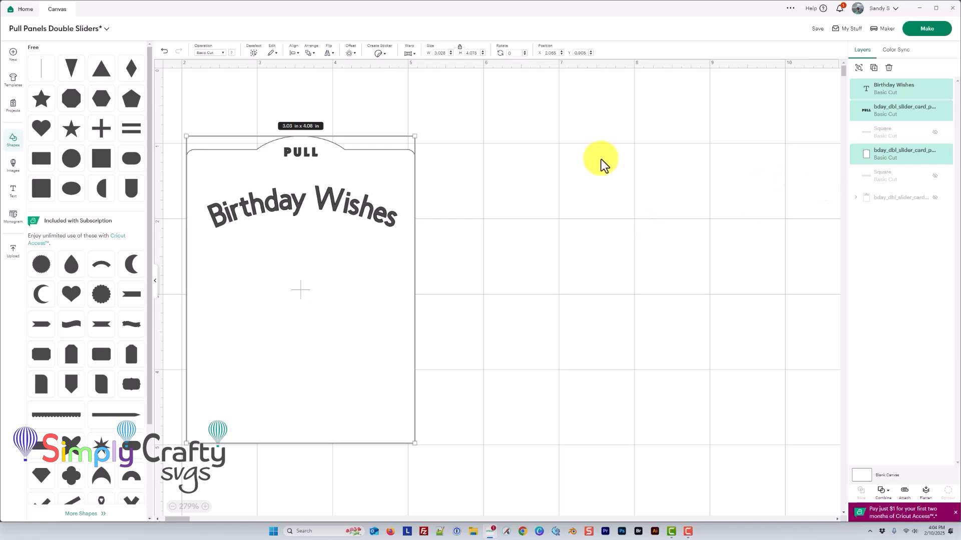
pyautogui.click(295, 54)
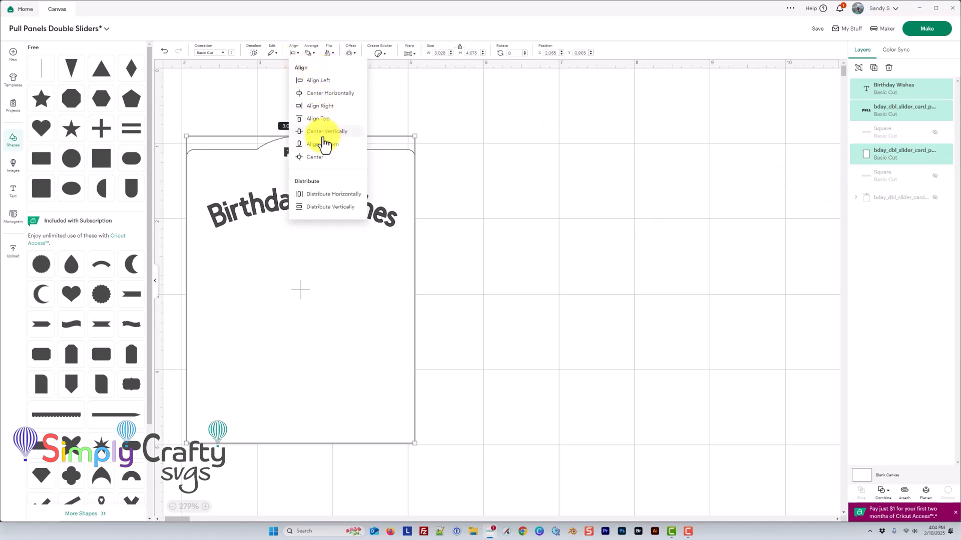
pyautogui.click(318, 93)
pyautogui.click(434, 234)
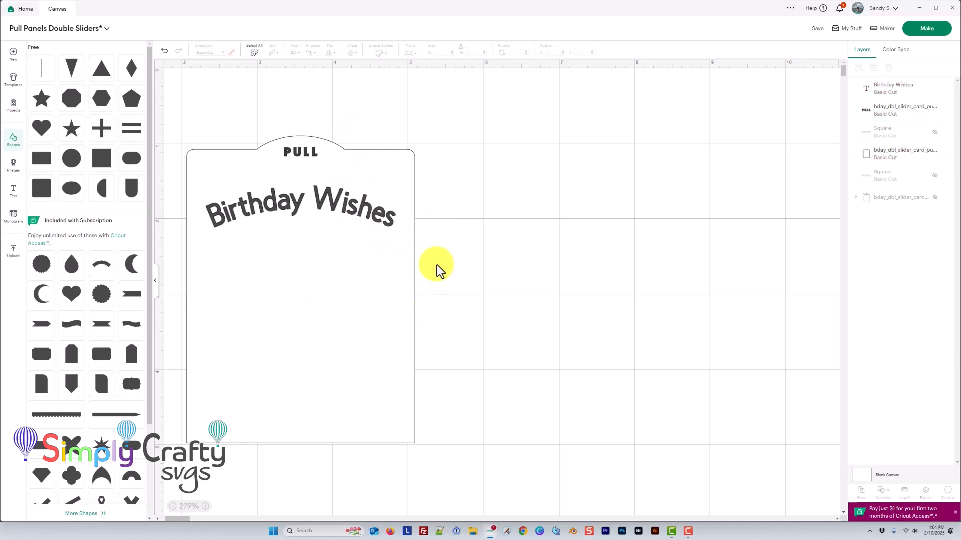
# - Flatten the Birthday Wishes text, PULL label and panel into one print-then-cut layer and send the project to be made
pyautogui.moveTo(445, 475); pyautogui.dragTo(169, 121)
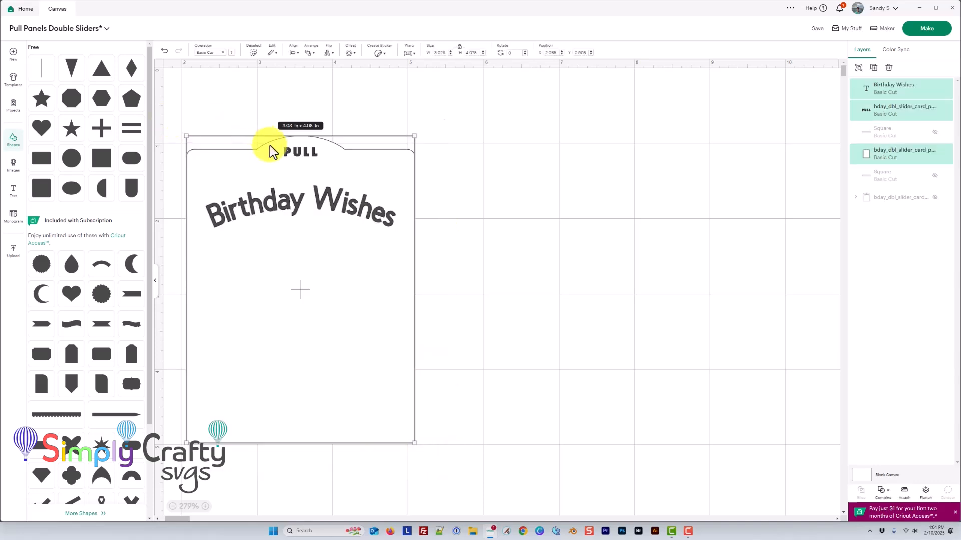
pyautogui.click(926, 491)
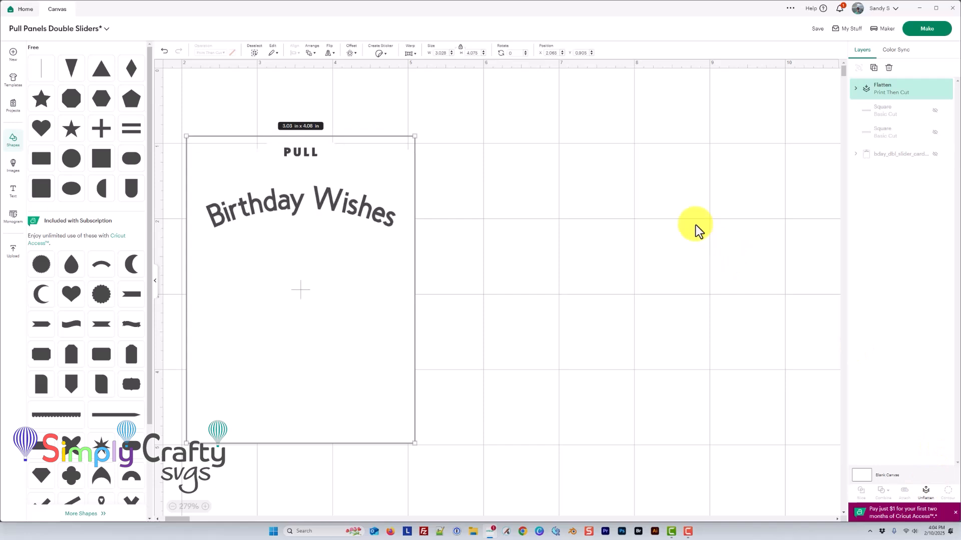
pyautogui.click(929, 29)
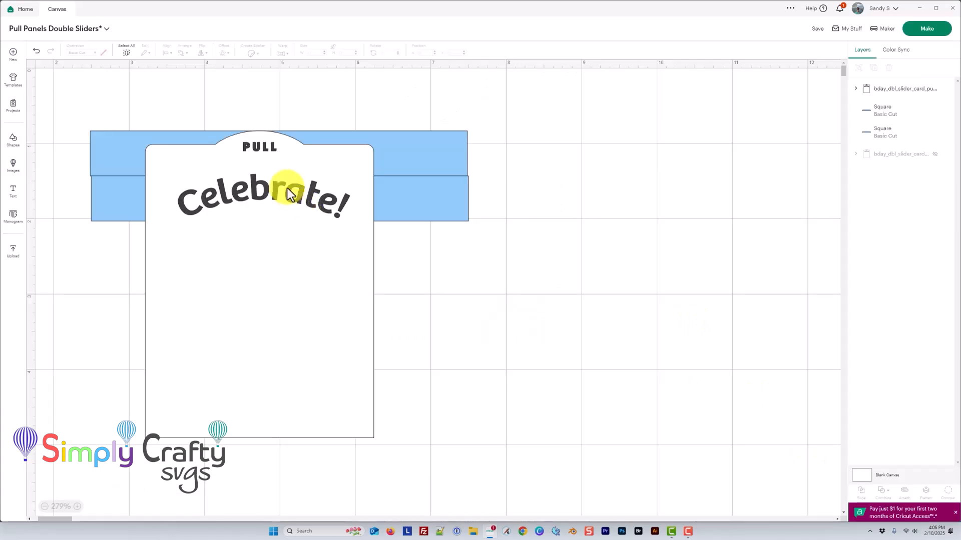
pyautogui.click(283, 194)
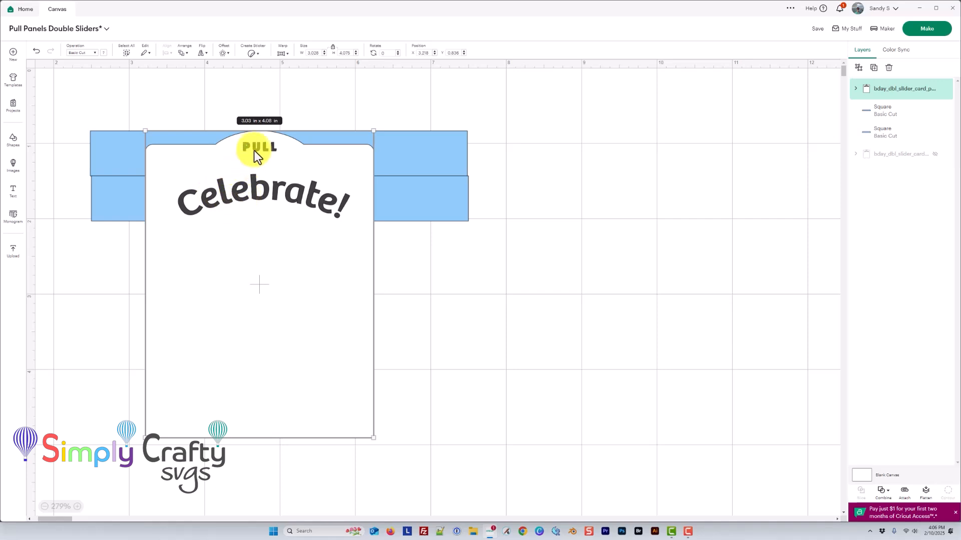
pyautogui.click(415, 255)
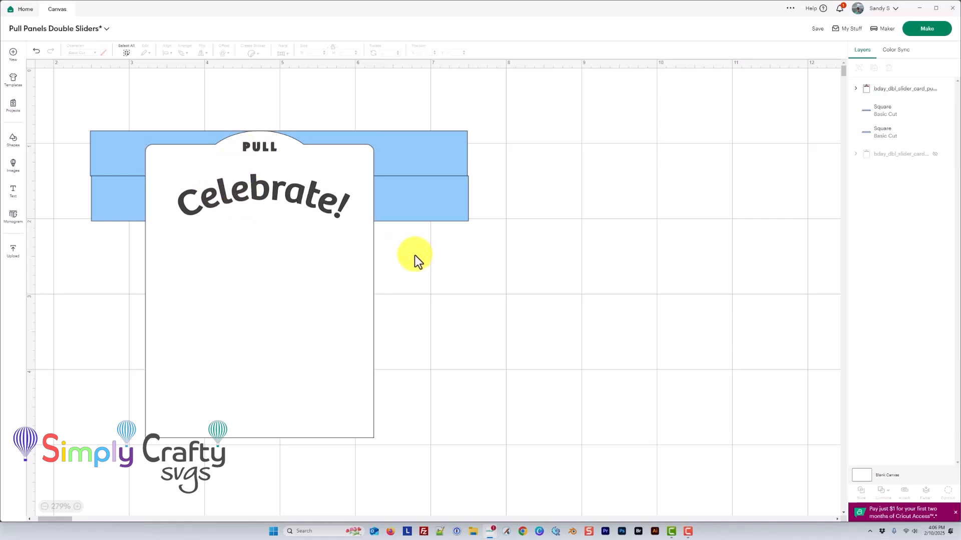
pyautogui.click(305, 197)
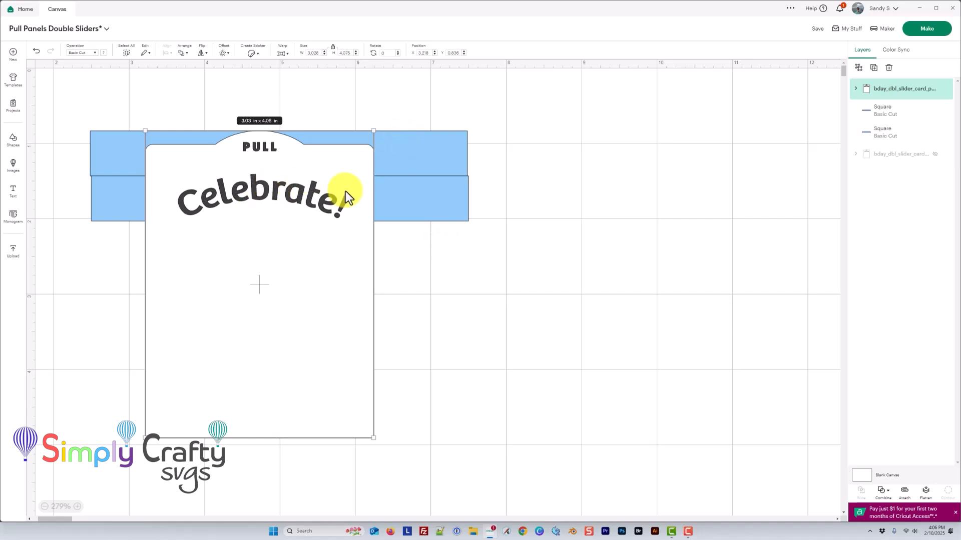
# - Group the two blue guide bars and hide the group
pyautogui.moveTo(496, 250); pyautogui.dragTo(433, 129)
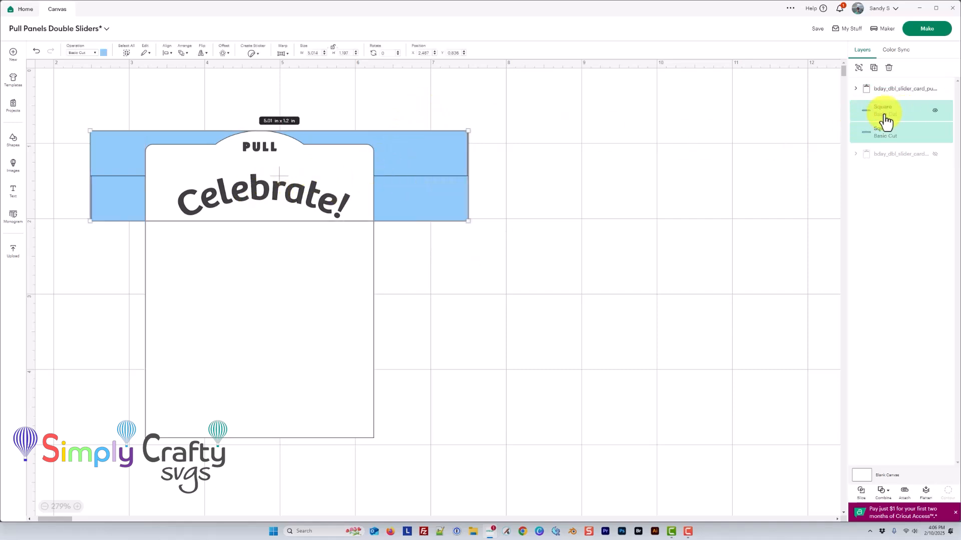
pyautogui.click(941, 113)
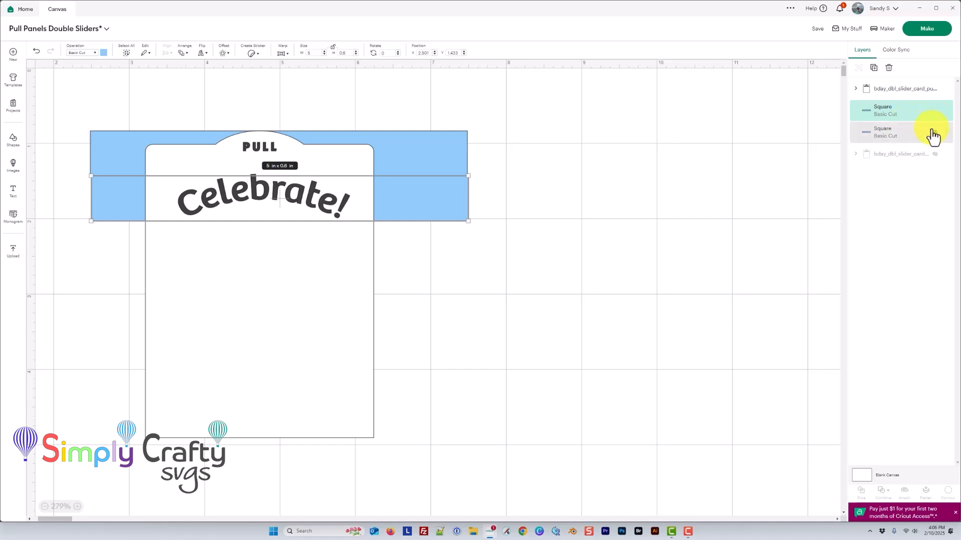
pyautogui.moveTo(511, 232); pyautogui.dragTo(431, 109)
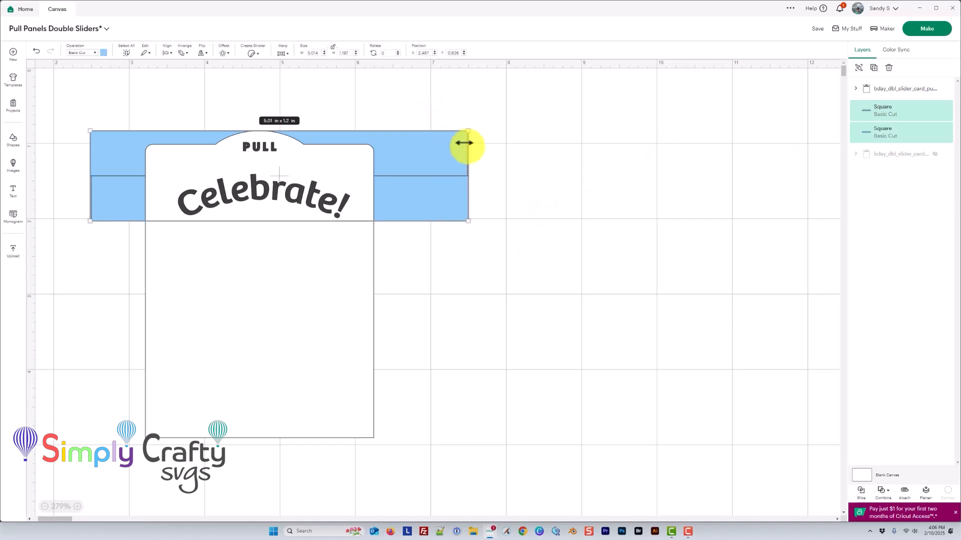
pyautogui.rightClick(436, 158)
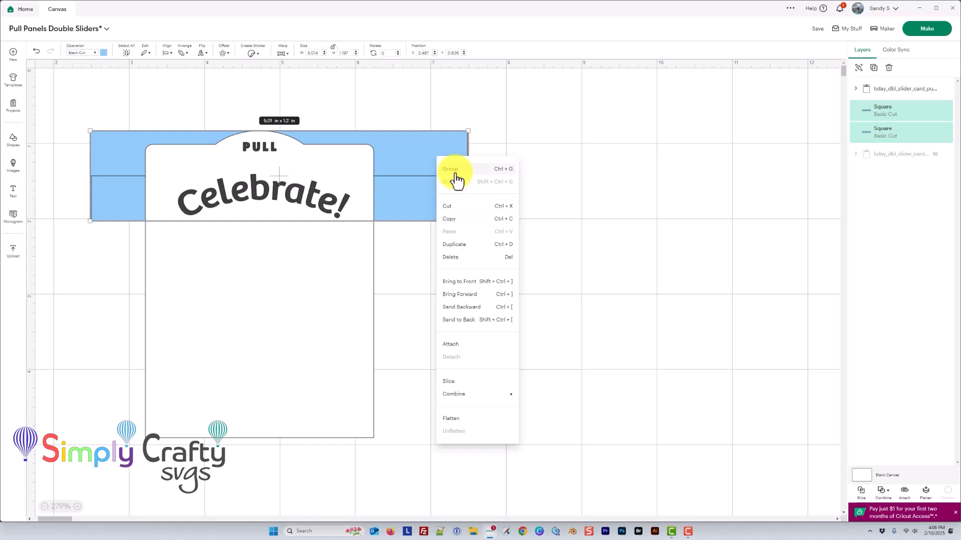
pyautogui.click(453, 170)
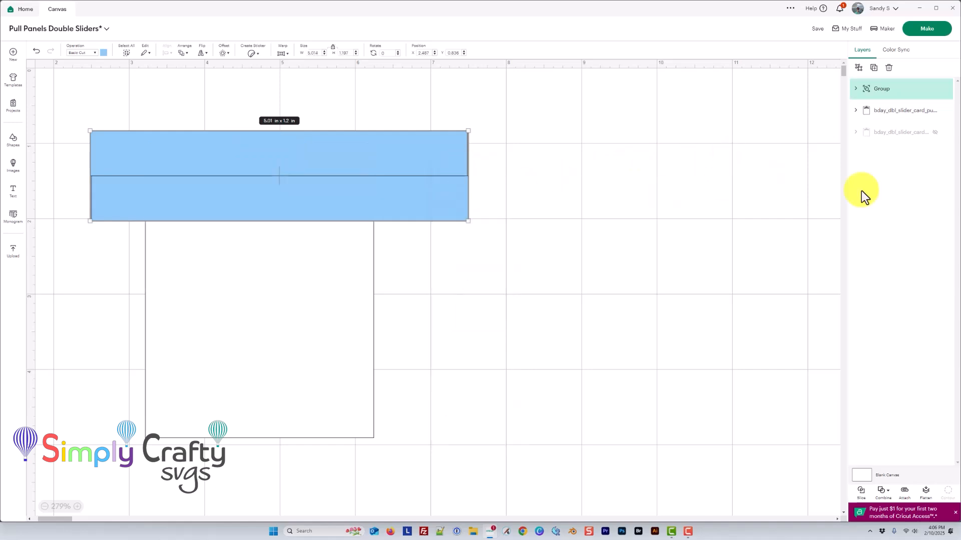
pyautogui.click(934, 90)
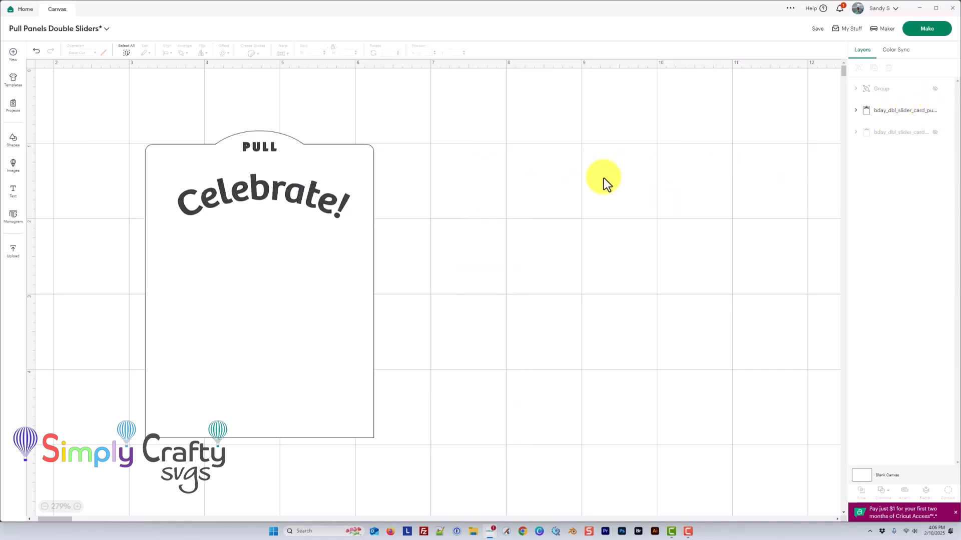
# - Ungroup the Celebrate! pull panel into its separate PULL, Celebrate! and panel layers
pyautogui.click(247, 198)
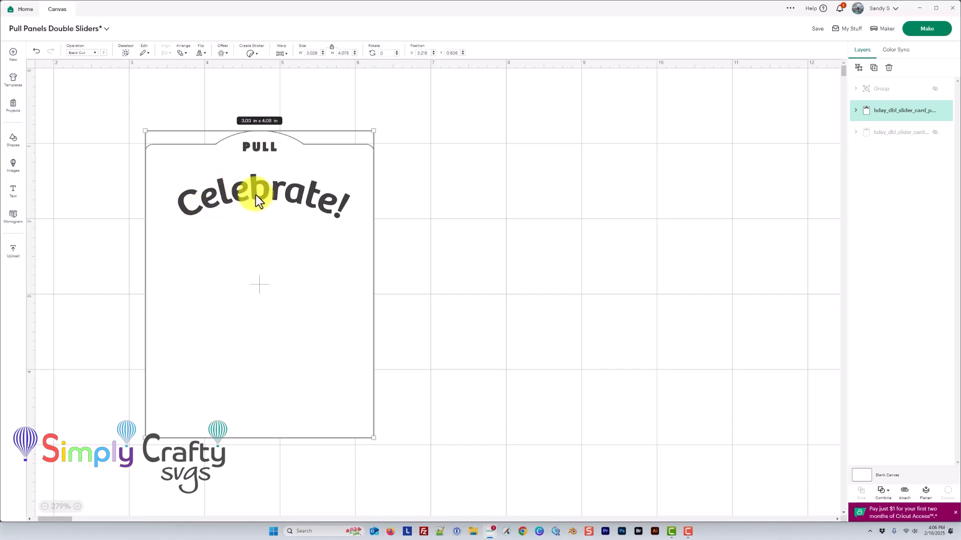
pyautogui.click(856, 111)
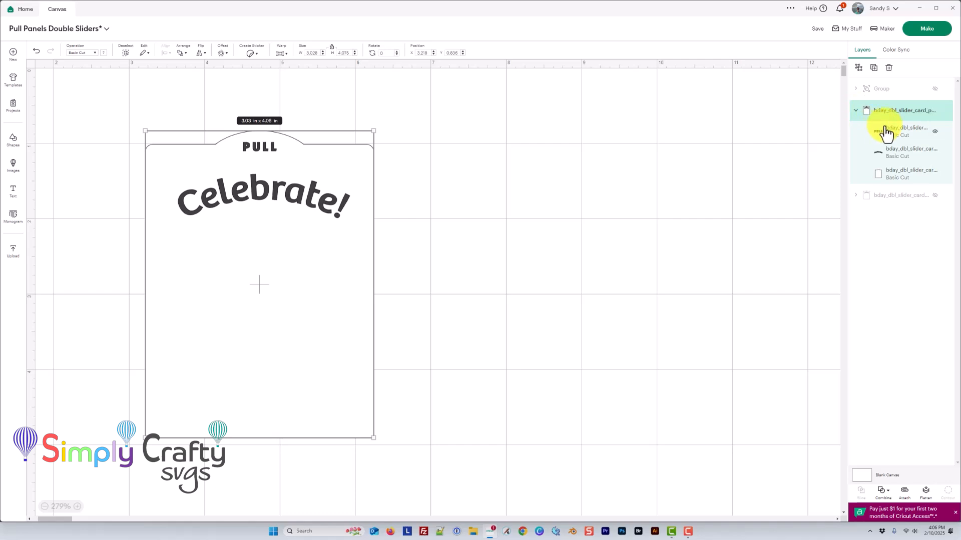
pyautogui.rightClick(311, 196)
pyautogui.click(336, 254)
pyautogui.click(416, 222)
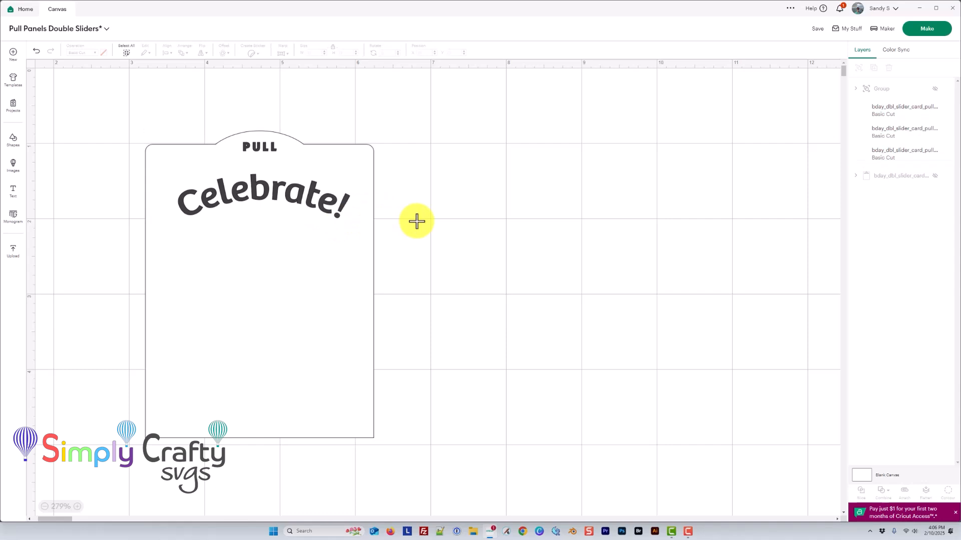
# - Change the operation of the PULL and Celebrate! text from cutting to drawing with a pen
pyautogui.click(280, 192)
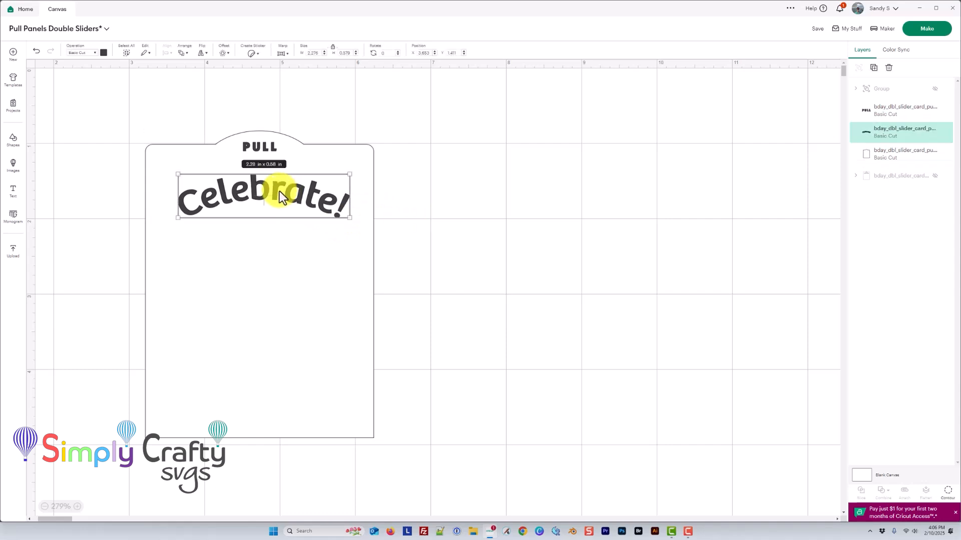
pyautogui.keyDown('shift'); pyautogui.click(261, 148); pyautogui.keyUp('shift')
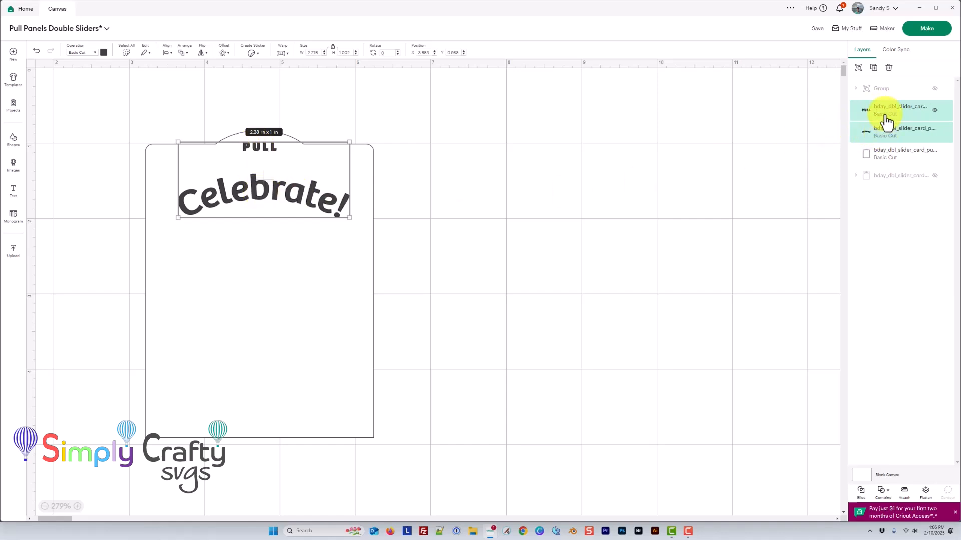
pyautogui.click(77, 52)
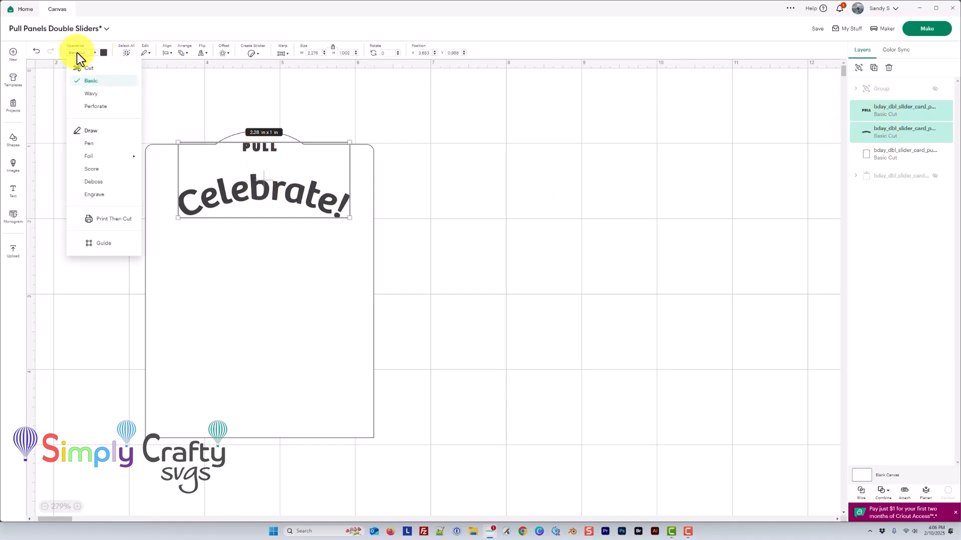
pyautogui.click(89, 146)
pyautogui.click(433, 193)
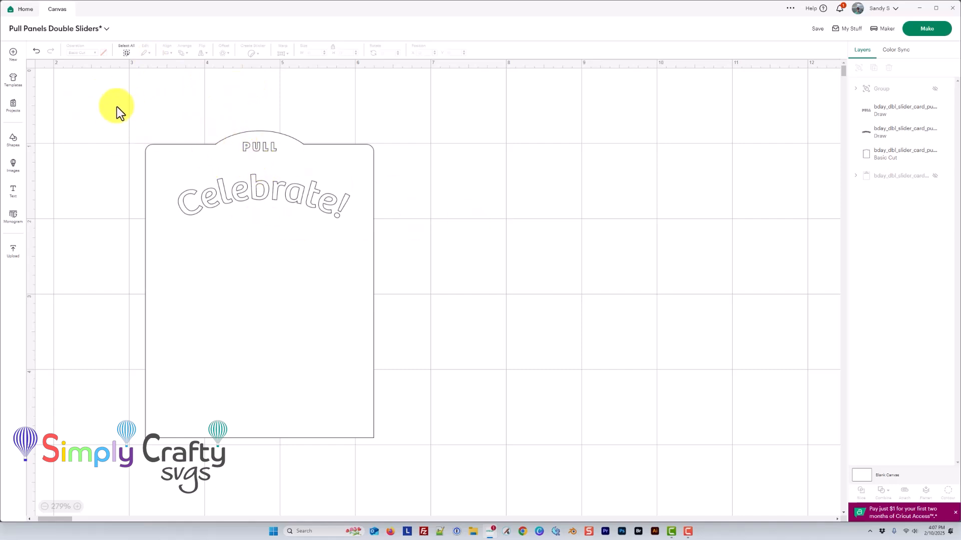
# - Attach the PULL and Celebrate! drawings to the panel shape and preview the project on the cutting mat, returning to the canvas
pyautogui.moveTo(113, 106); pyautogui.dragTo(390, 457)
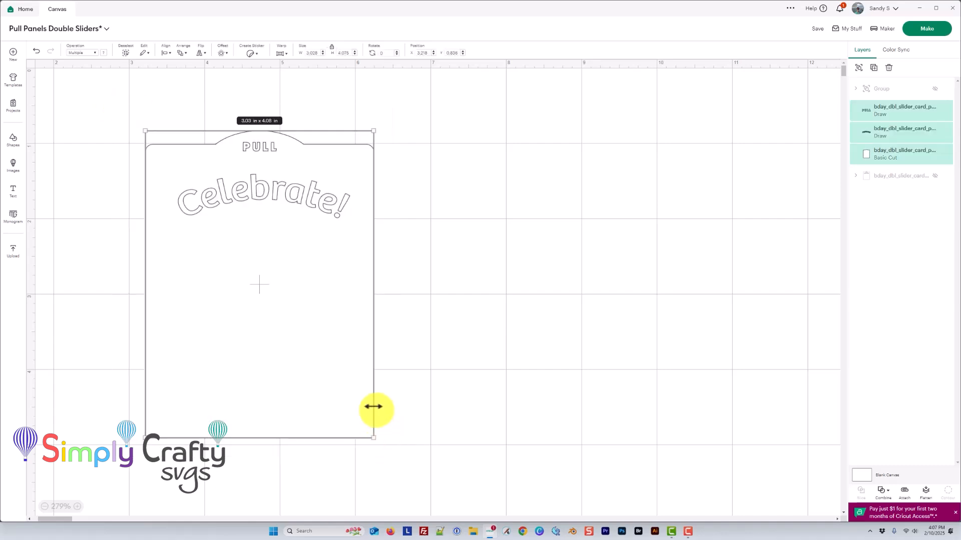
pyautogui.click(904, 493)
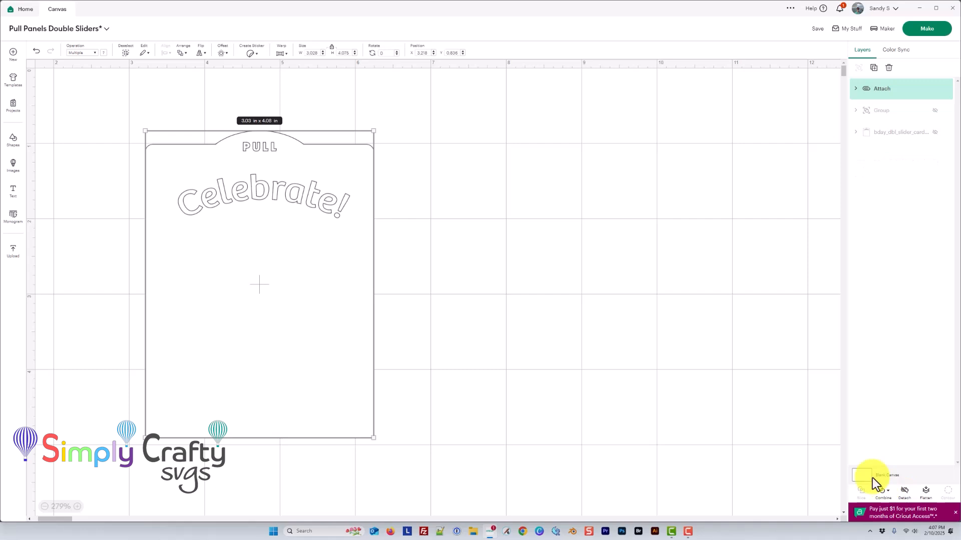
pyautogui.click(923, 30)
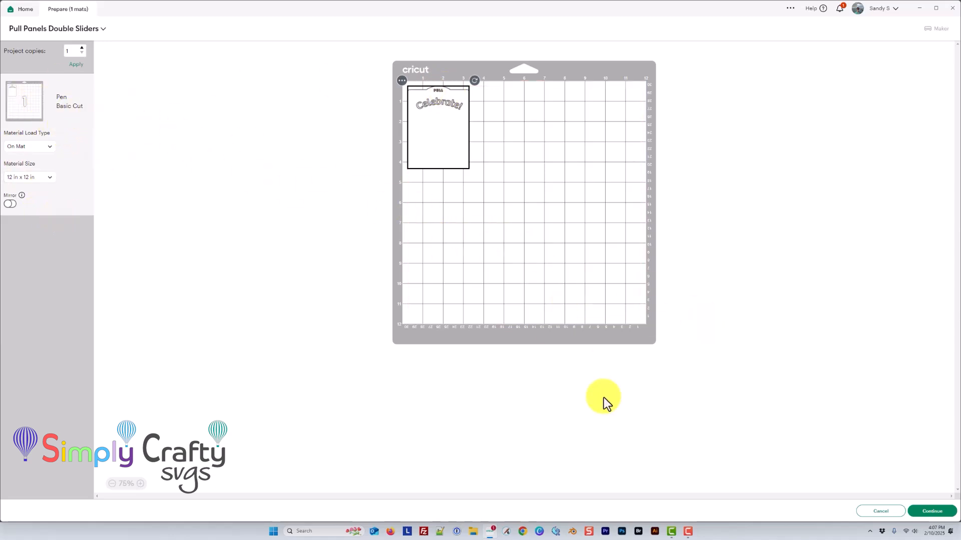
pyautogui.click(880, 511)
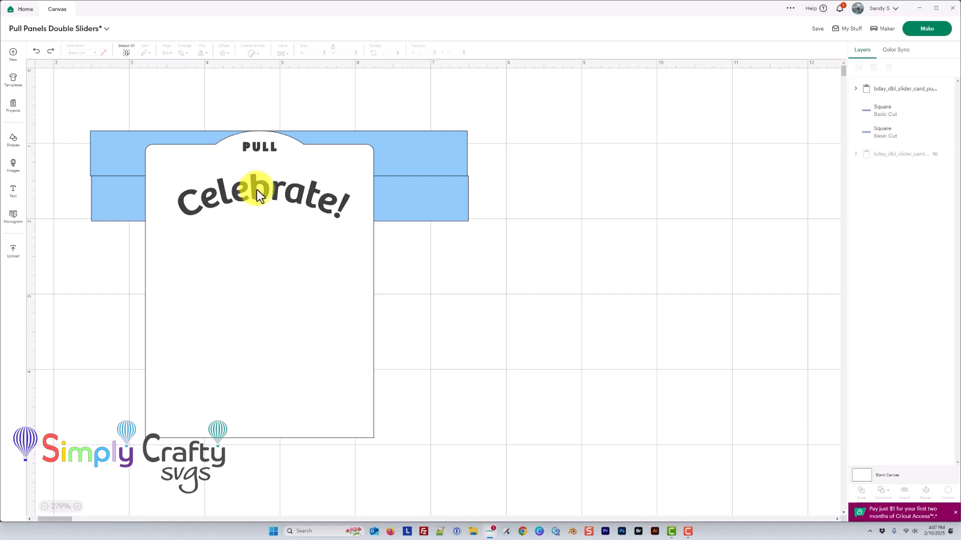
# - Ungroup the pull panel and delete its PULL and Celebrate! text, keeping the blank panel shape
pyautogui.click(245, 146)
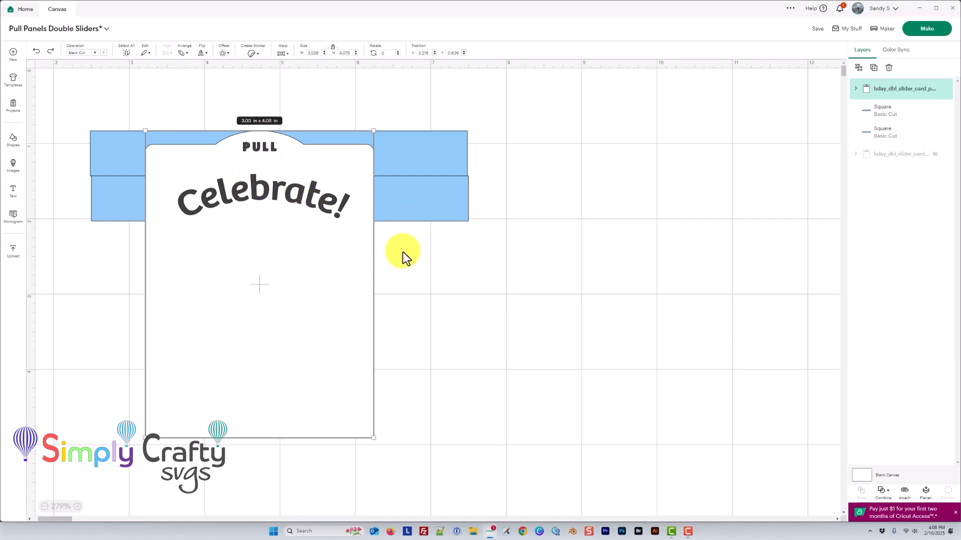
pyautogui.rightClick(302, 196)
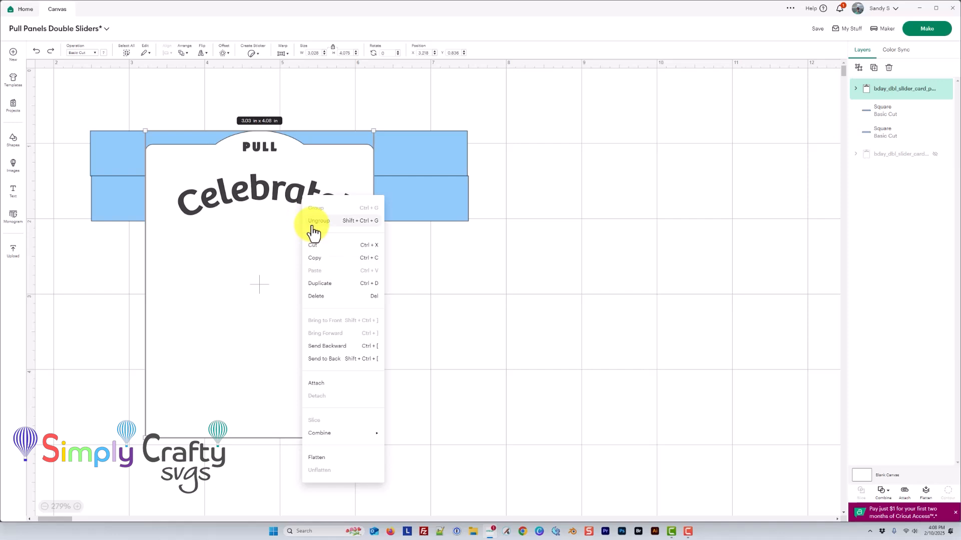
pyautogui.click(310, 220)
pyautogui.click(458, 244)
pyautogui.click(254, 196)
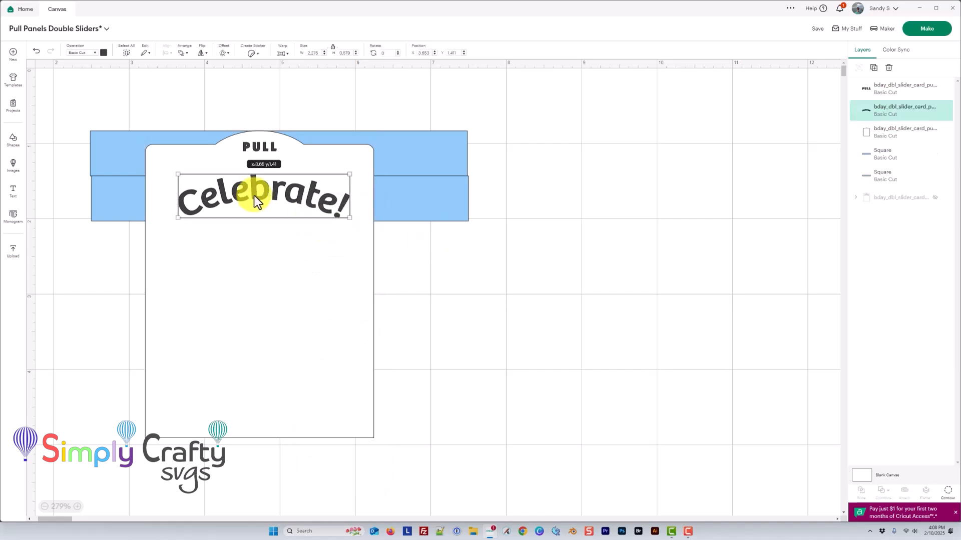
pyautogui.keyDown('shift'); pyautogui.click(257, 147); pyautogui.keyUp('shift')
pyautogui.press('Delete')
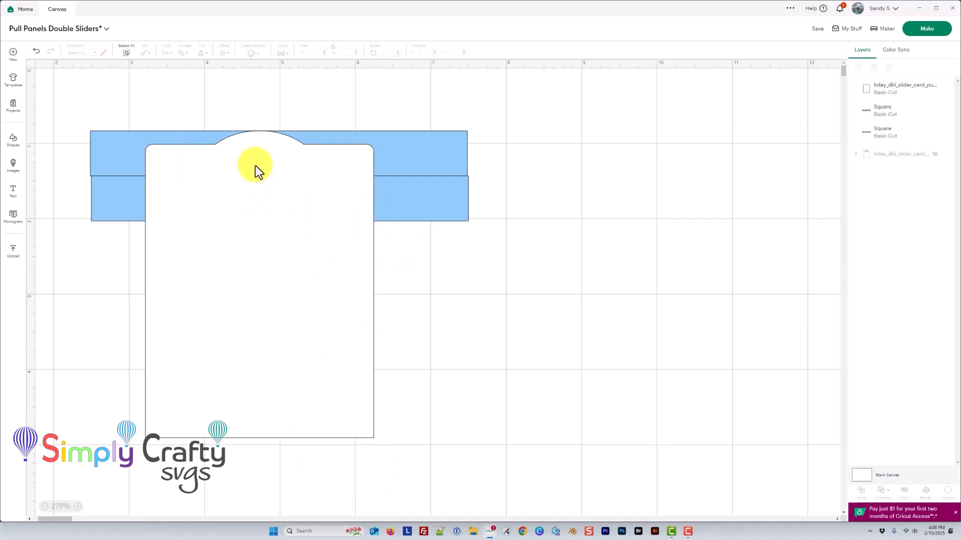
# - Add a text object in the Writing style, place it on the upper panel, and change its wording to PULL
pyautogui.click(277, 165)
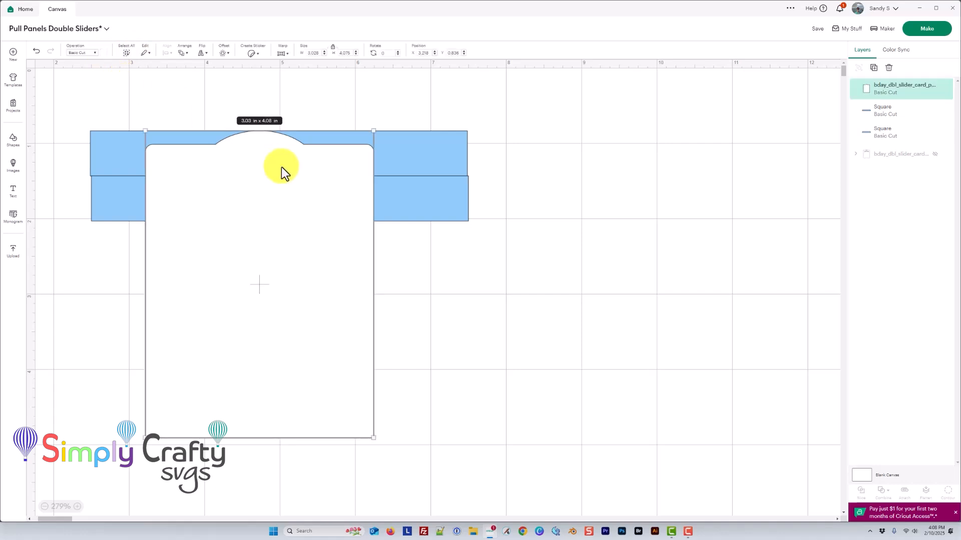
pyautogui.click(12, 193)
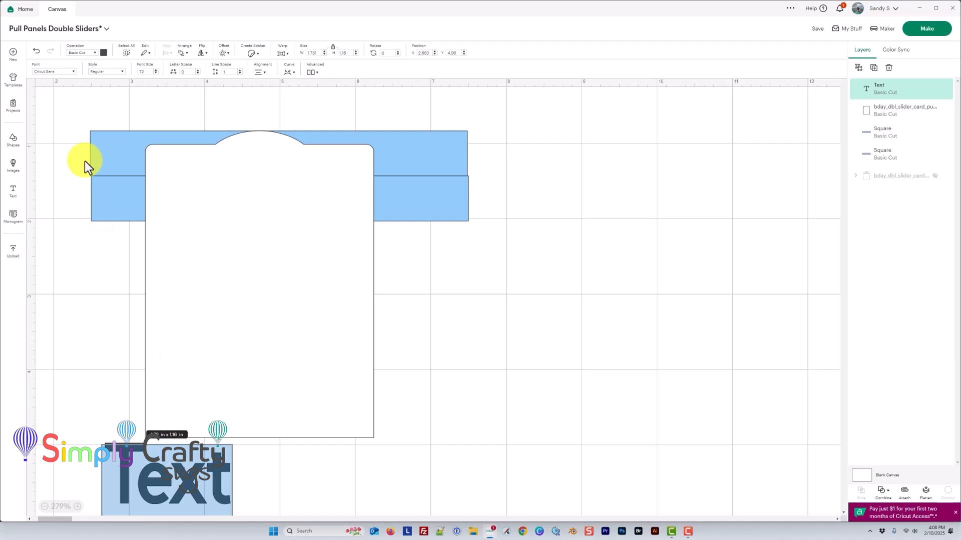
pyautogui.click(101, 73)
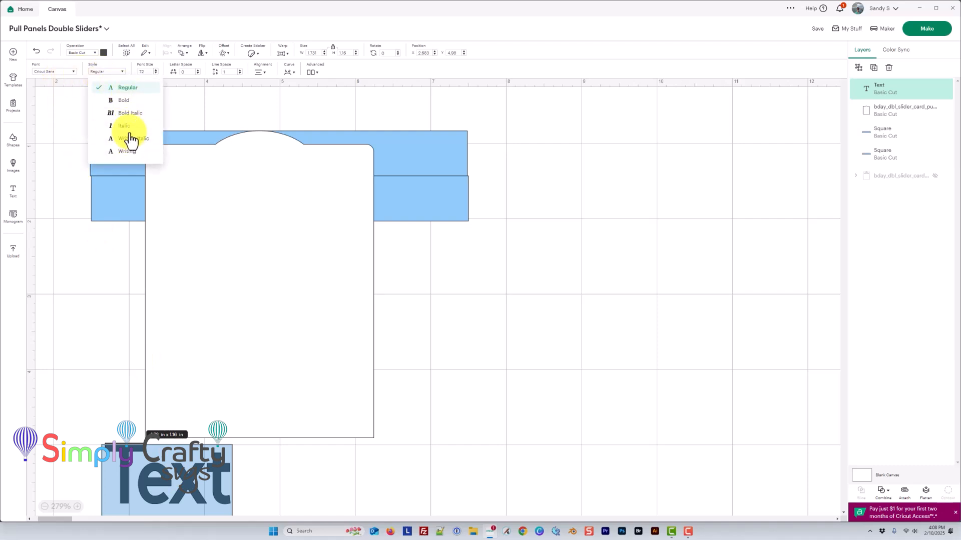
pyautogui.click(127, 152)
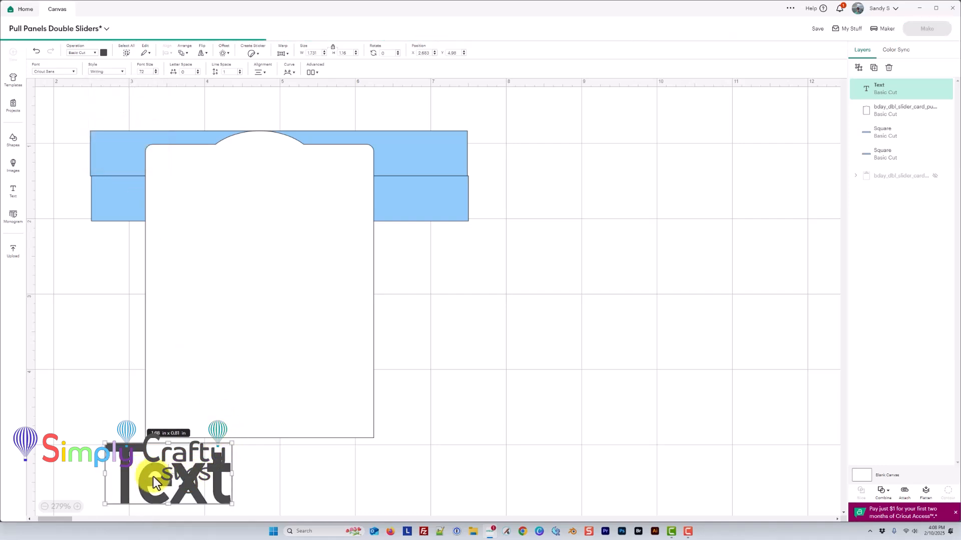
pyautogui.moveTo(153, 475); pyautogui.dragTo(237, 197)
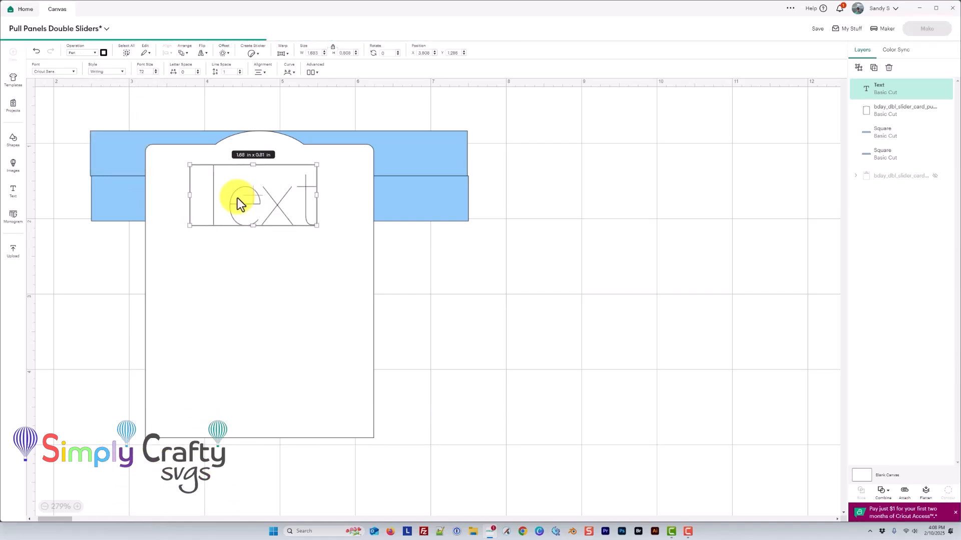
pyautogui.doubleClick(219, 197)
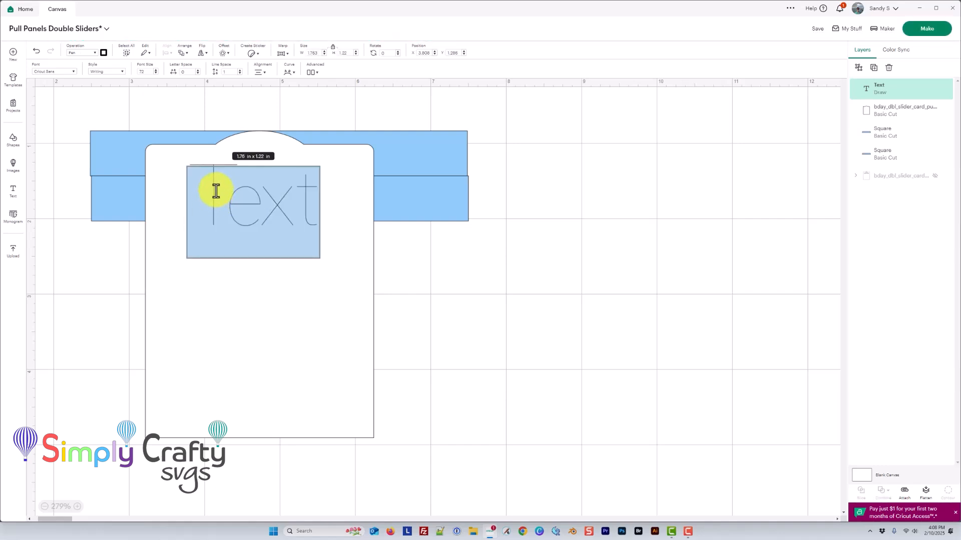
pyautogui.write('PULL')
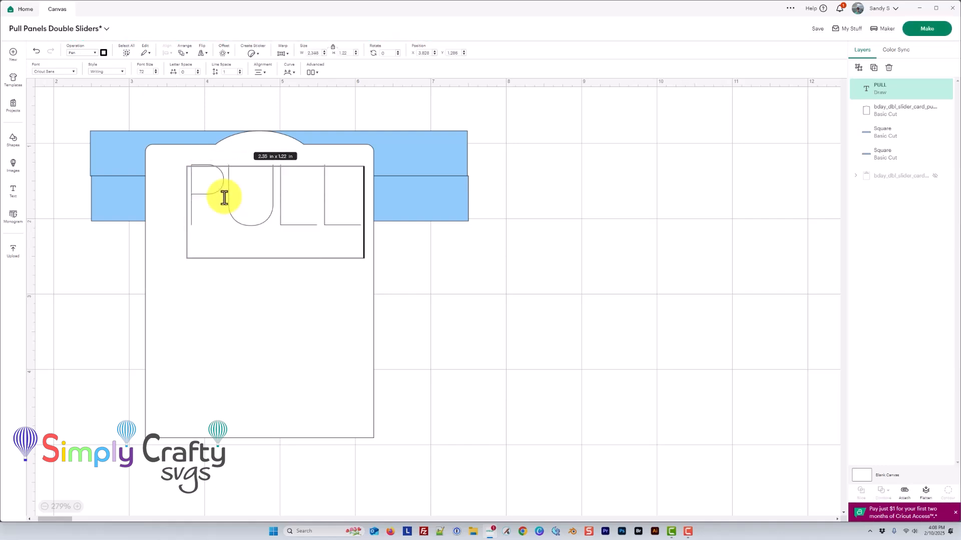
pyautogui.click(256, 175)
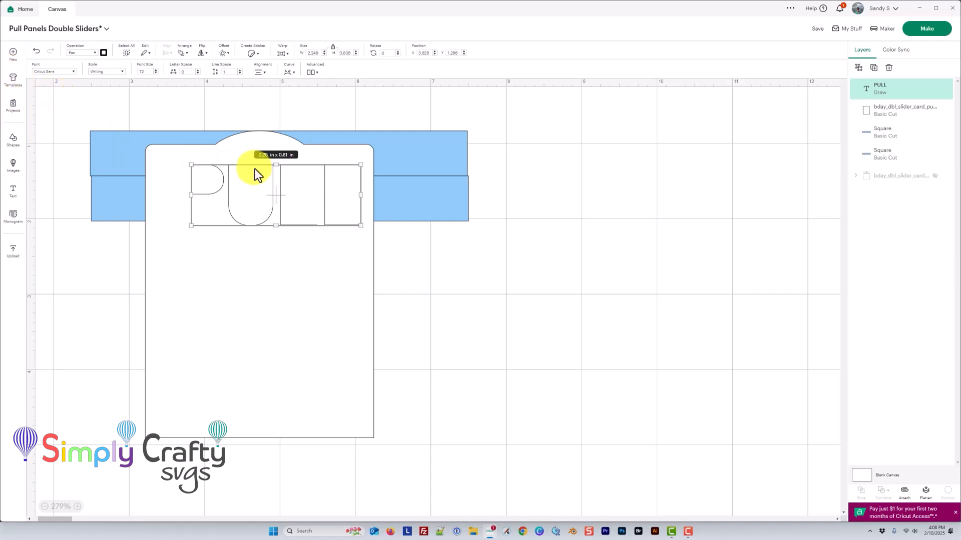
# - Shrink the PULL text to about 0.31 by 0.11 in and place it in the curved tab of the panel
pyautogui.moveTo(359, 161); pyautogui.dragTo(211, 224)
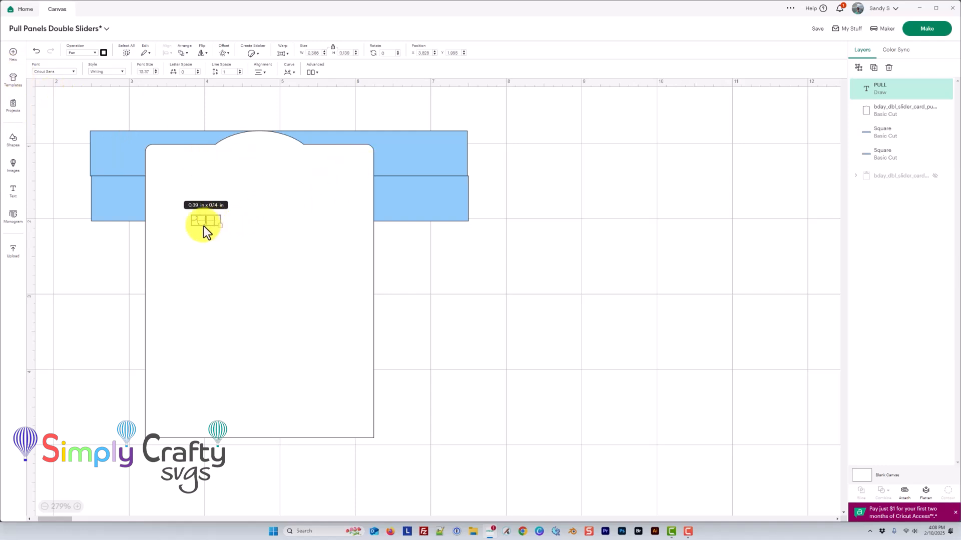
pyautogui.moveTo(260, 146); pyautogui.dragTo(268, 142)
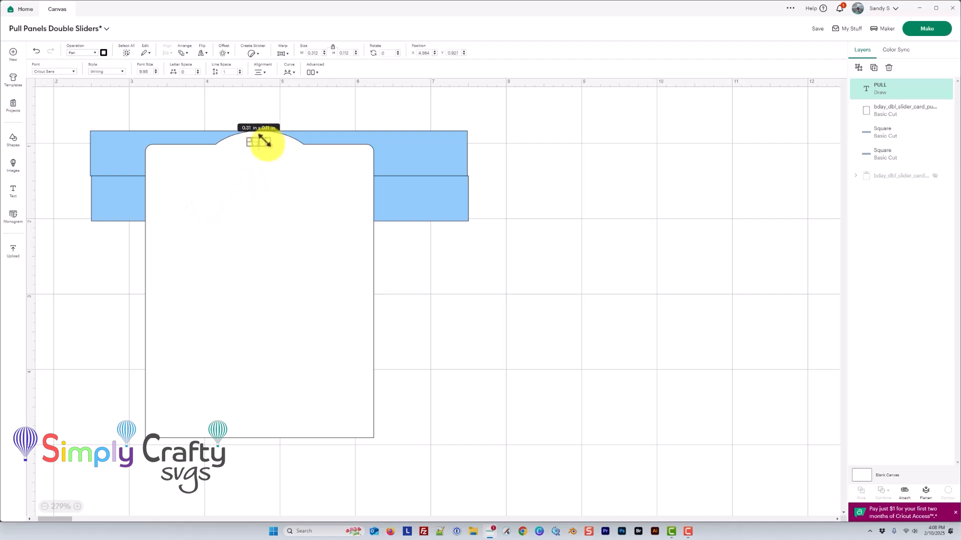
pyautogui.click(292, 167)
pyautogui.click(261, 145)
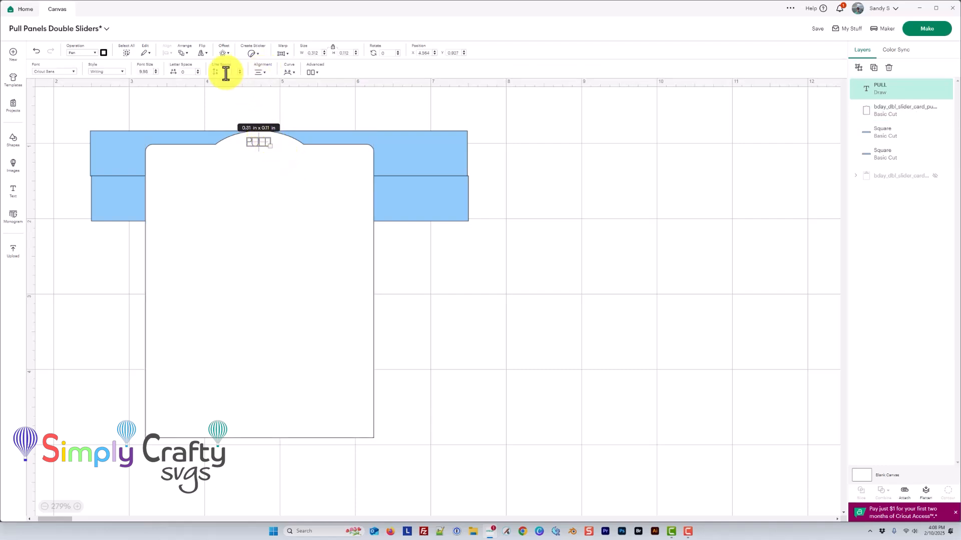
# - Widen the PULL text's letter spacing to 1.2 and nudge the text slightly up in the tab
pyautogui.click(198, 70)
pyautogui.click(197, 70)
pyautogui.click(197, 70)
pyautogui.click(197, 70)
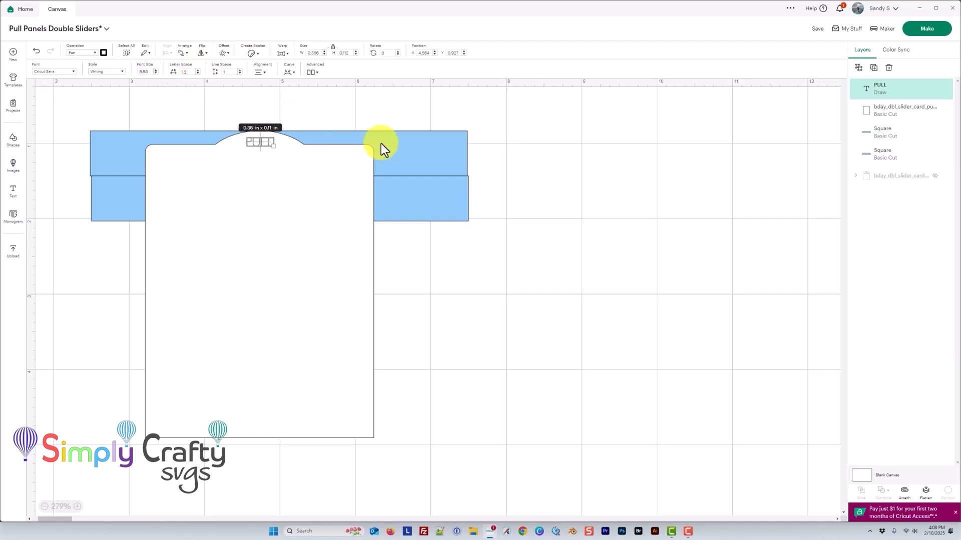
pyautogui.click(487, 232)
pyautogui.click(262, 147)
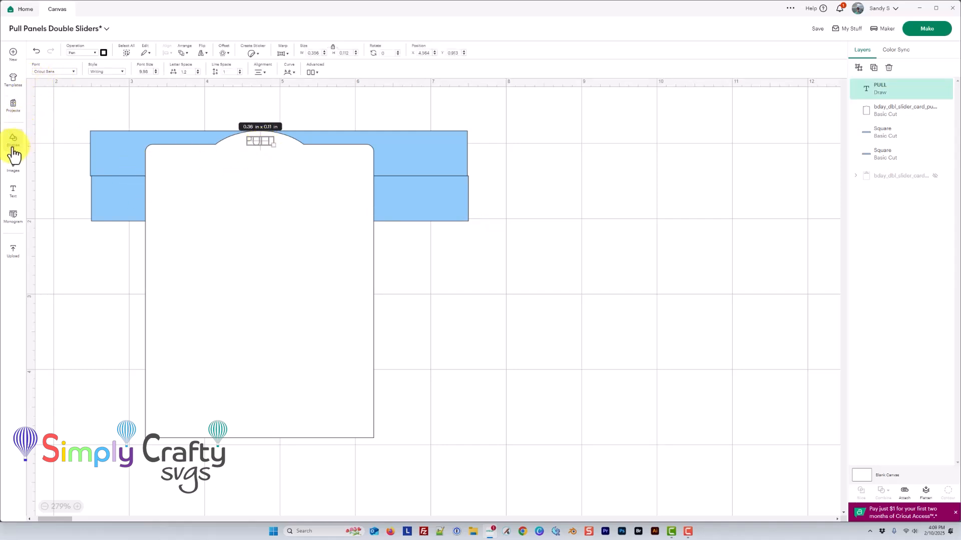
# - Add a second pen text reading Happy, move it onto the upper panel and scale it down to font size about 32.7
pyautogui.click(13, 197)
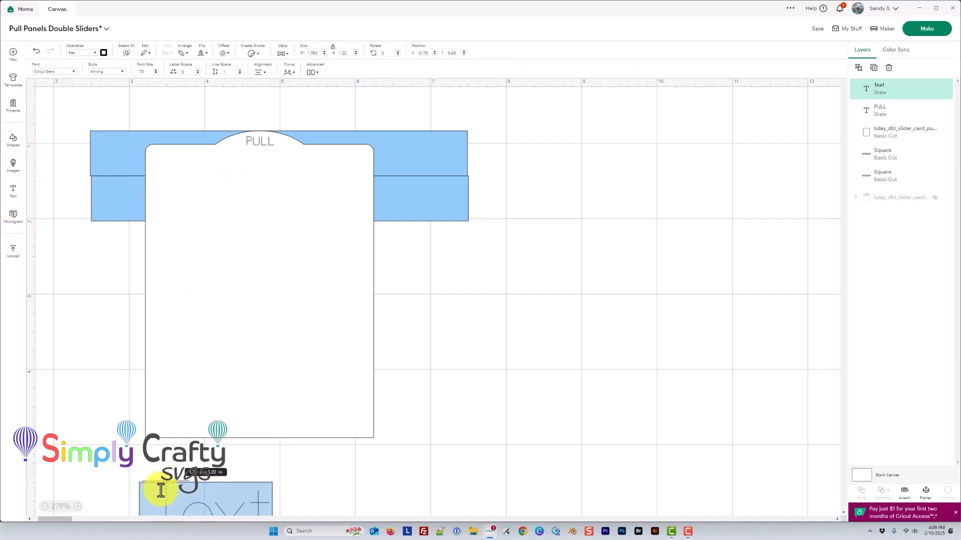
pyautogui.write('Happy')
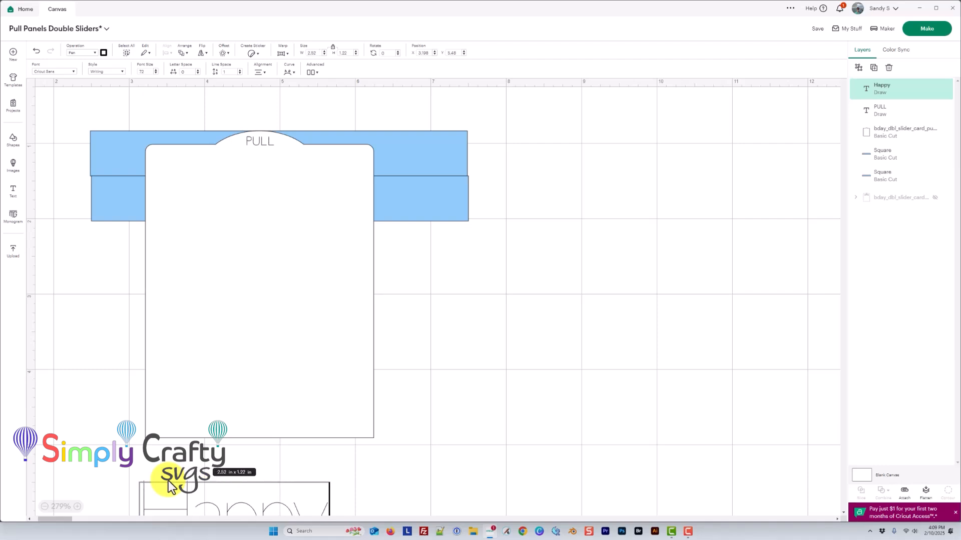
pyautogui.click(113, 268)
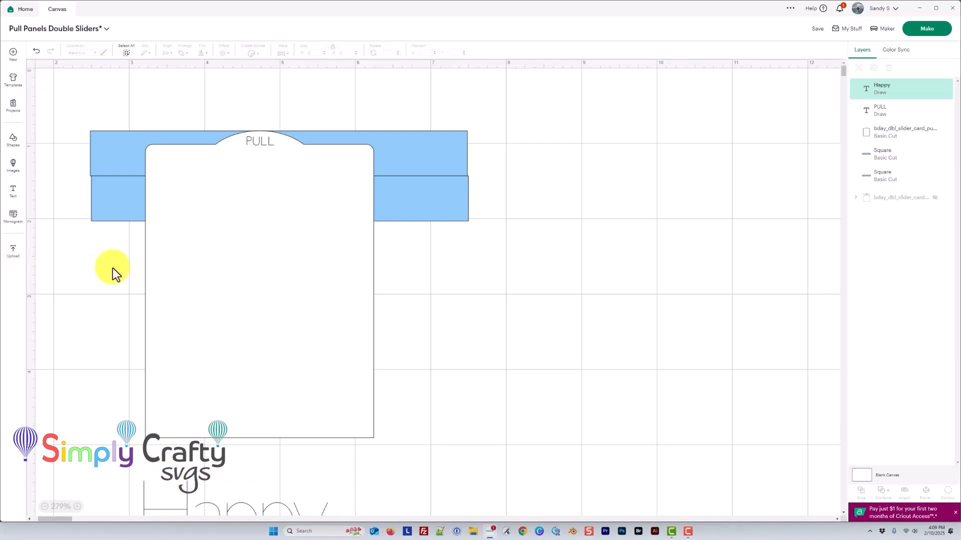
pyautogui.moveTo(187, 496); pyautogui.dragTo(205, 196)
pyautogui.moveTo(156, 177); pyautogui.dragTo(261, 282)
pyautogui.moveTo(309, 253); pyautogui.dragTo(225, 212)
# - Extend the Happy text to read Happy Birthday
pyautogui.doubleClick(226, 209)
pyautogui.click(260, 205)
pyautogui.write('Birt')
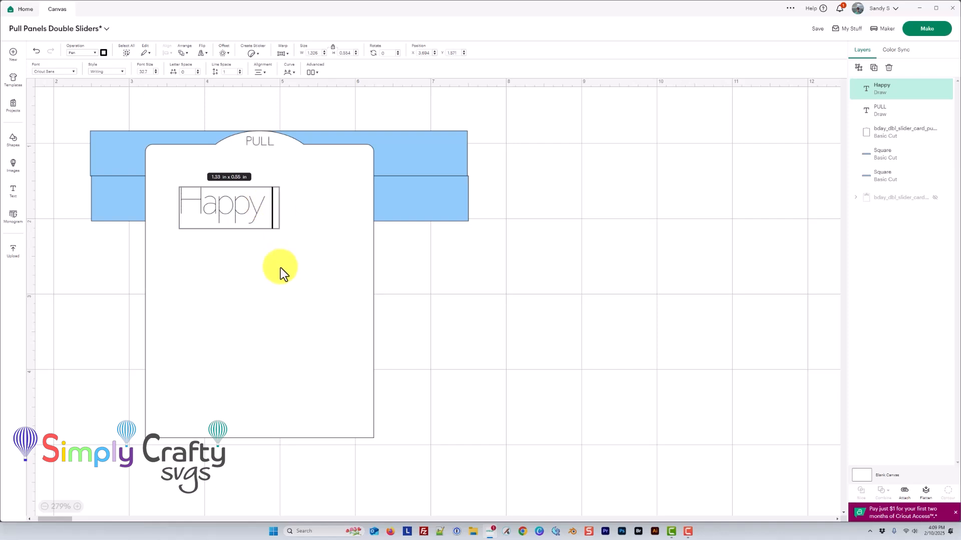
pyautogui.write('hday')
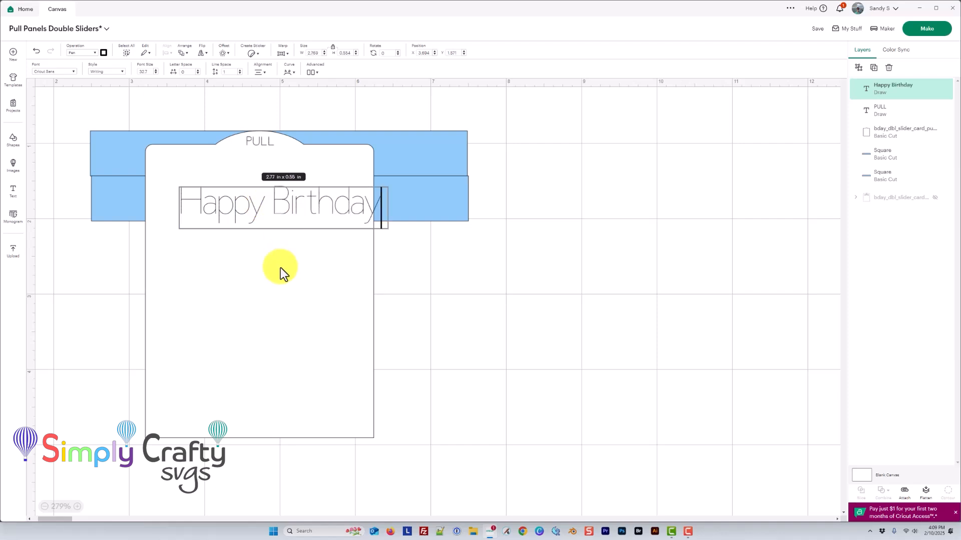
pyautogui.click(446, 299)
# - Scale the Happy Birthday text down to about 2.26 in wide and centre it over the panel within the lower guide bar
pyautogui.click(349, 196)
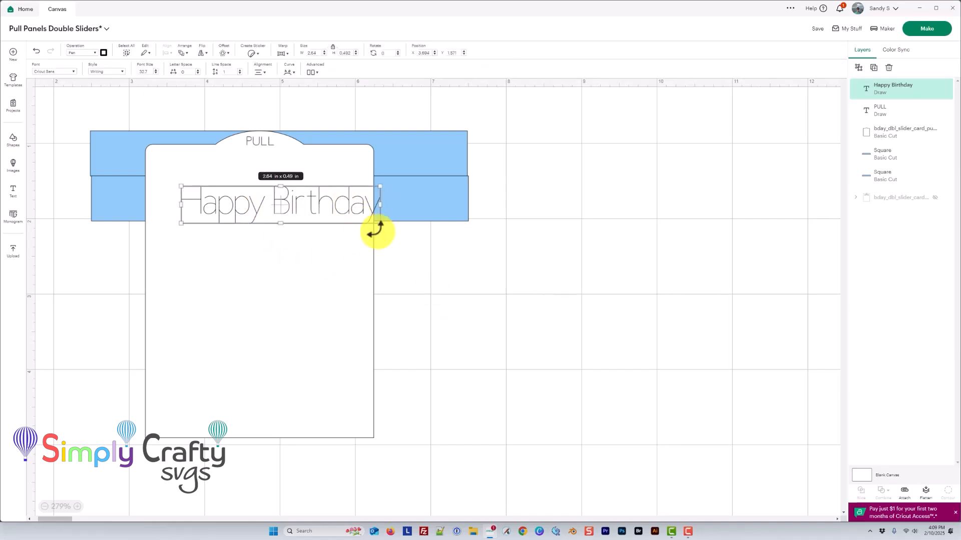
pyautogui.moveTo(378, 218); pyautogui.dragTo(278, 191)
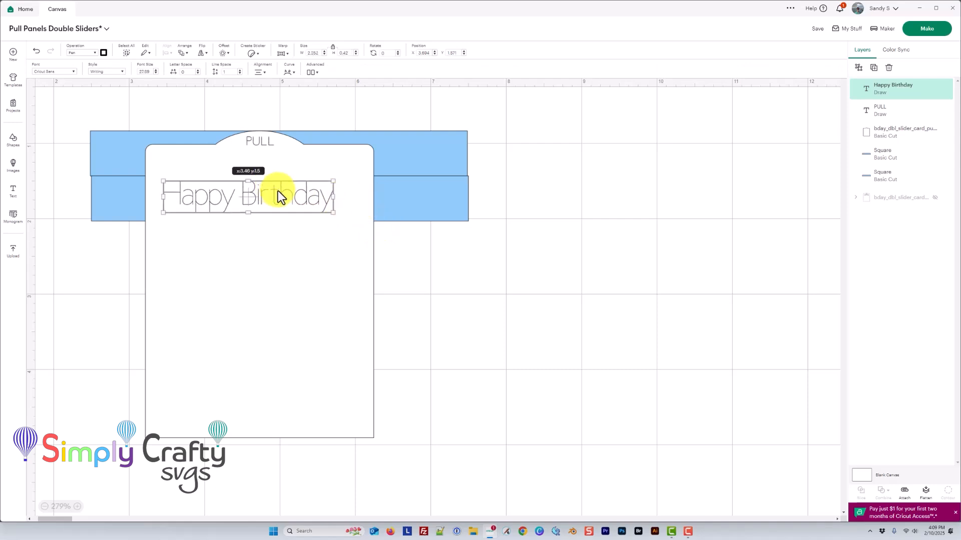
pyautogui.click(405, 201)
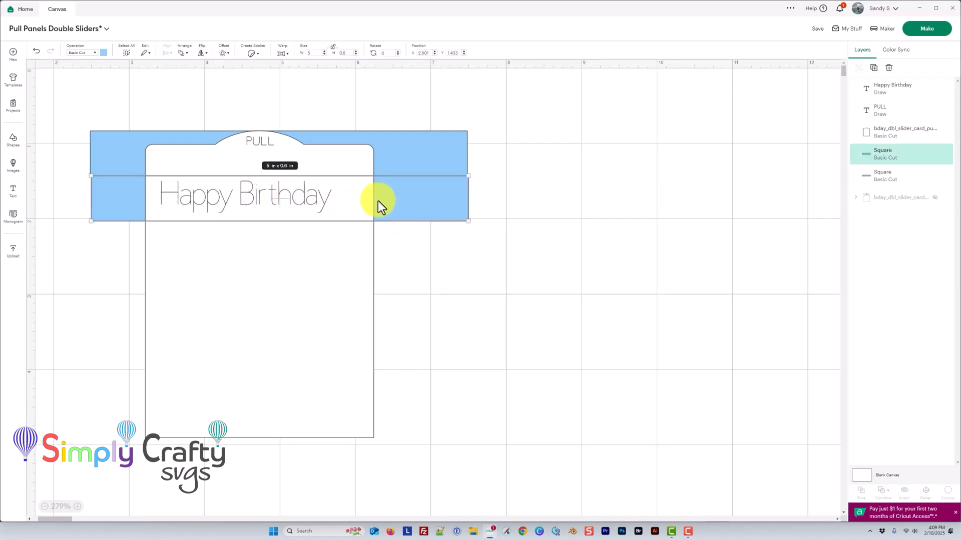
pyautogui.click(439, 256)
pyautogui.moveTo(278, 205); pyautogui.dragTo(281, 202)
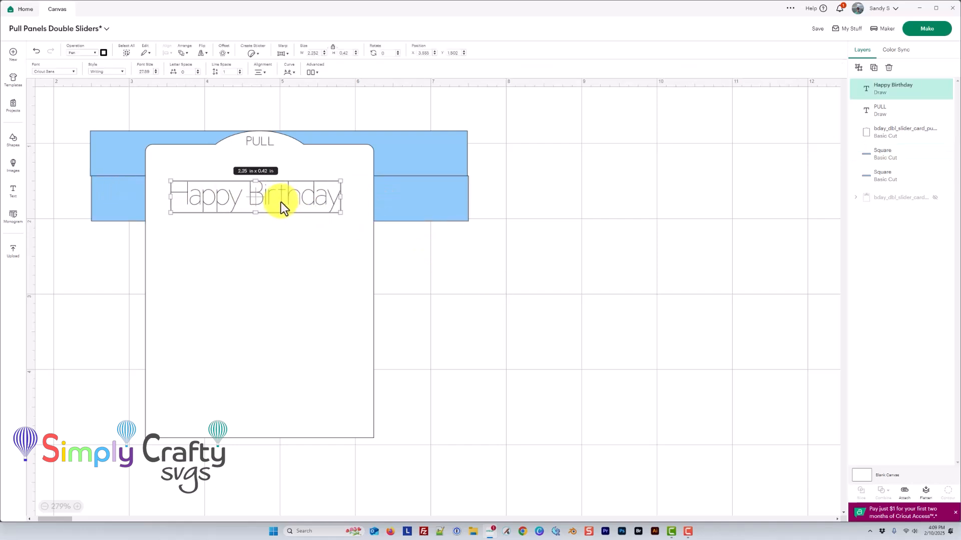
pyautogui.moveTo(339, 209)
pyautogui.mouseDown()
pyautogui.moveTo(328, 197)
pyautogui.moveTo(341, 212)
pyautogui.mouseUp()
# - Add a second line reading "to you!" to the Happy Birthday text
pyautogui.doubleClick(336, 200)
pyautogui.click(337, 200)
pyautogui.press('Return')
pyautogui.write('to you!')
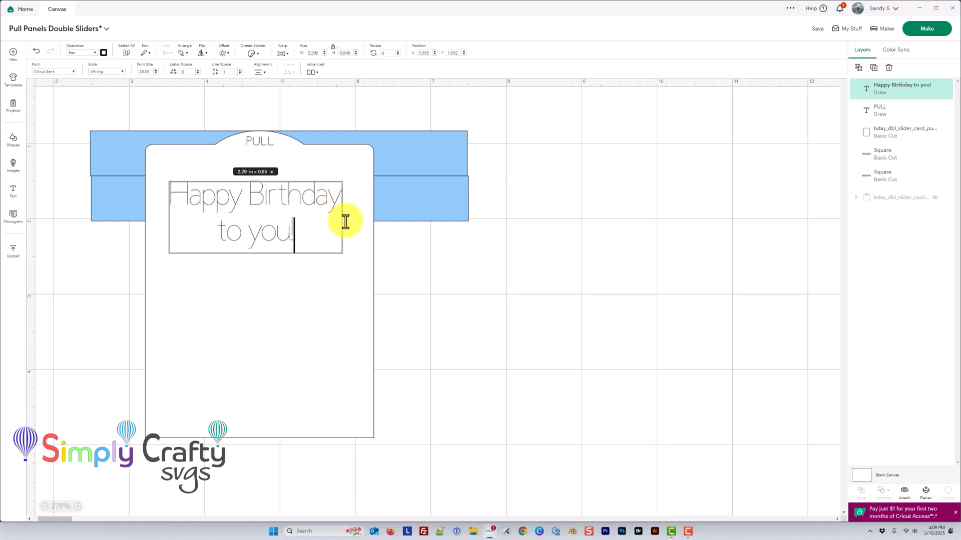
pyautogui.click(454, 239)
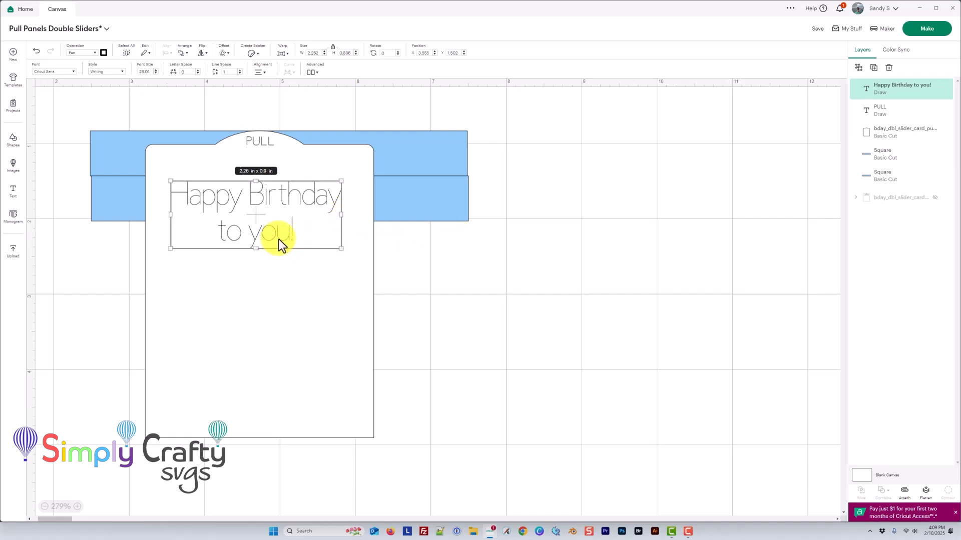
# - Shrink the two-line greeting to about 1.39 by 0.55 in and centre it on the panel within the lower guide bar
pyautogui.moveTo(335, 247); pyautogui.dragTo(270, 214)
pyautogui.click(125, 200)
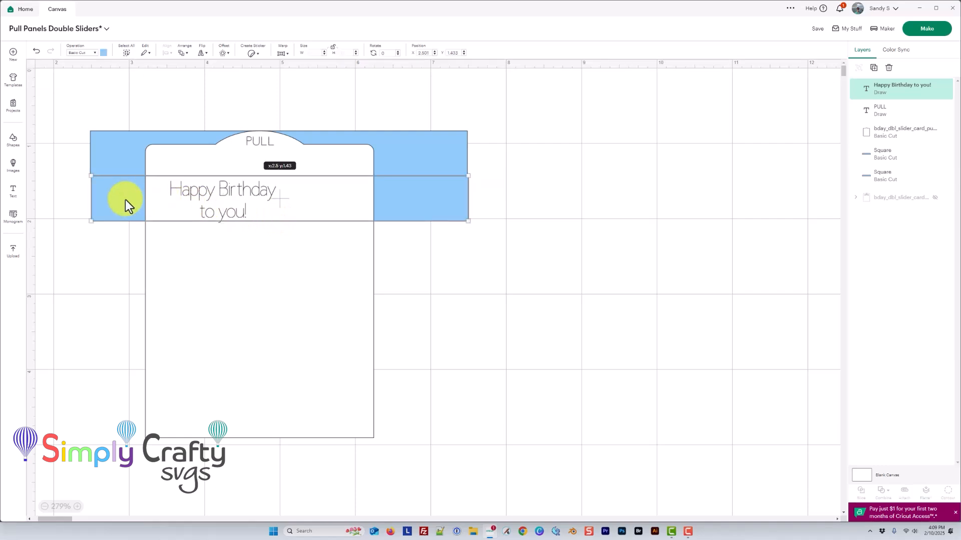
pyautogui.click(232, 210)
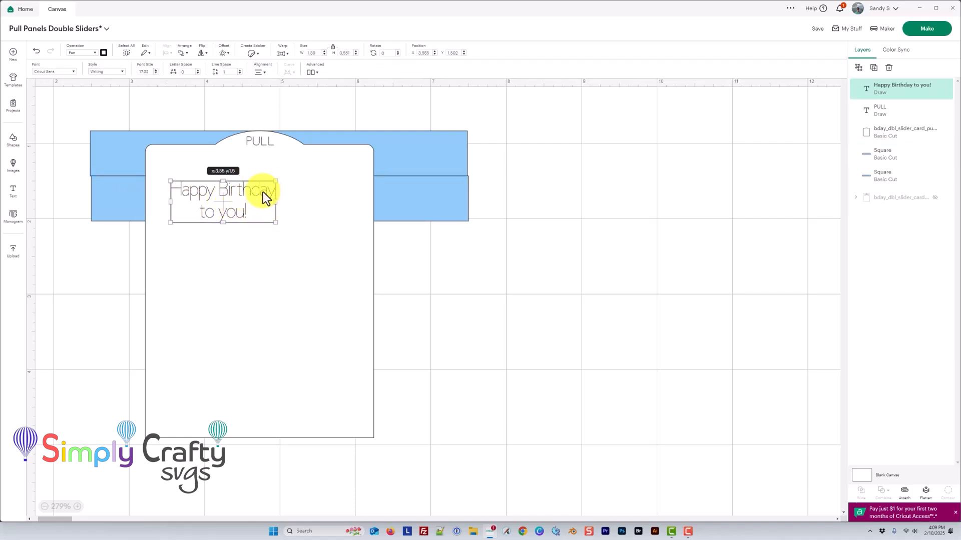
pyautogui.moveTo(266, 197); pyautogui.dragTo(278, 214)
pyautogui.doubleClick(279, 214)
pyautogui.click(280, 208)
pyautogui.click(463, 247)
pyautogui.moveTo(272, 211); pyautogui.dragTo(278, 212)
# - Delete the "to you!" line from the greeting, leaving only Happy Birthday
pyautogui.doubleClick(278, 211)
pyautogui.click(290, 229)
pyautogui.click(283, 210)
pyautogui.doubleClick(283, 210)
pyautogui.moveTo(283, 210); pyautogui.dragTo(216, 208)
pyautogui.press('BackSpace')
pyautogui.press('BackSpace')
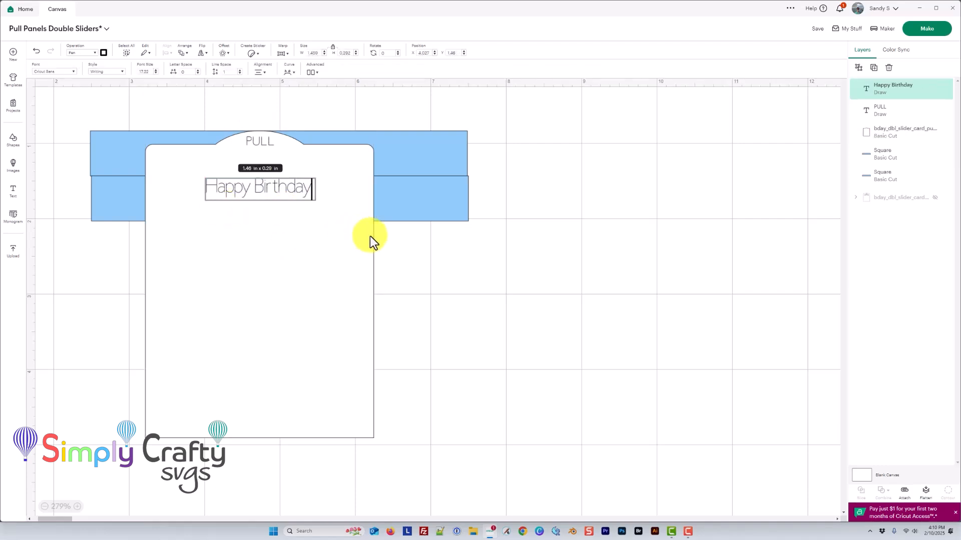
pyautogui.click(331, 221)
# - Move the Happy Birthday text slightly up to the top of the lower guide bar and duplicate it
pyautogui.click(271, 189)
pyautogui.rightClick(278, 194)
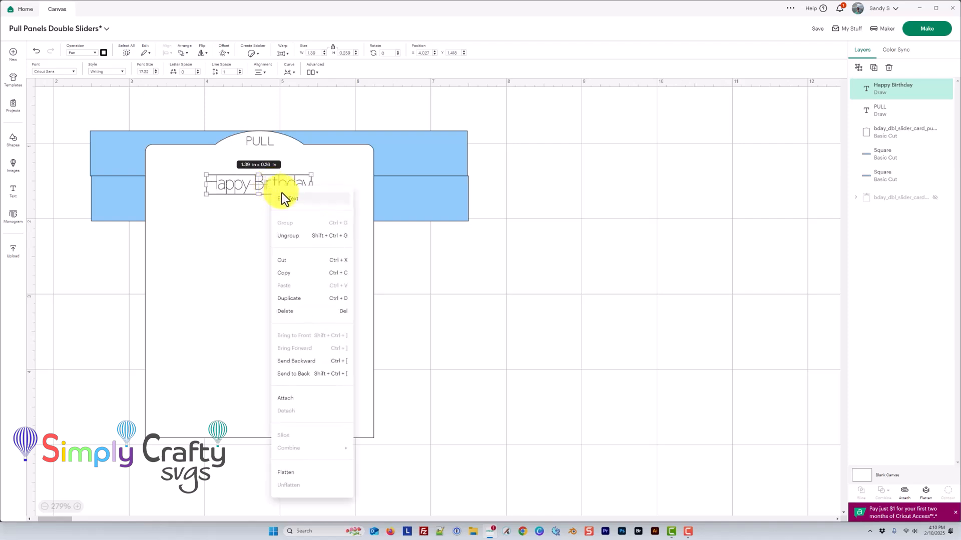
pyautogui.click(289, 298)
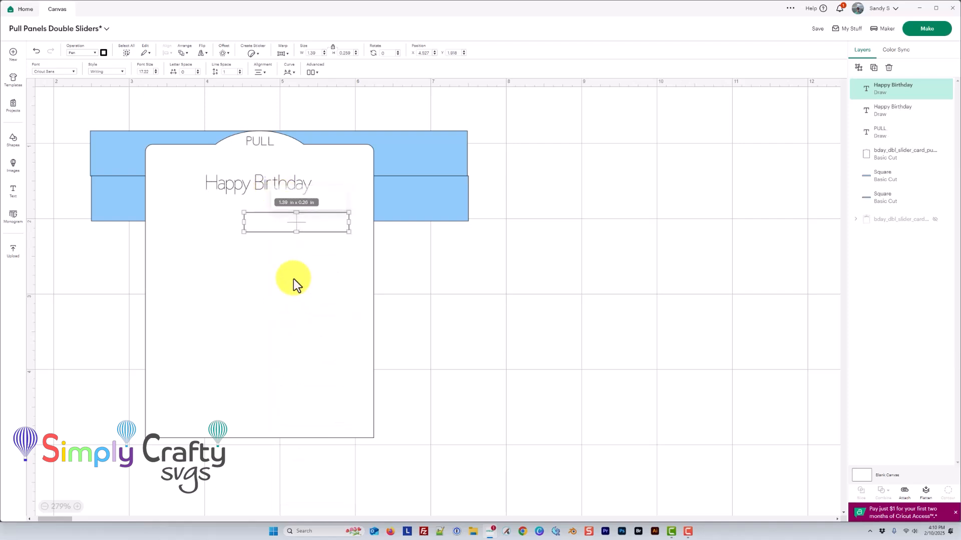
# - Replace the wording of the duplicated Happy Birthday text with TO YOU!
pyautogui.doubleClick(252, 221)
pyautogui.moveTo(250, 221); pyautogui.dragTo(403, 225)
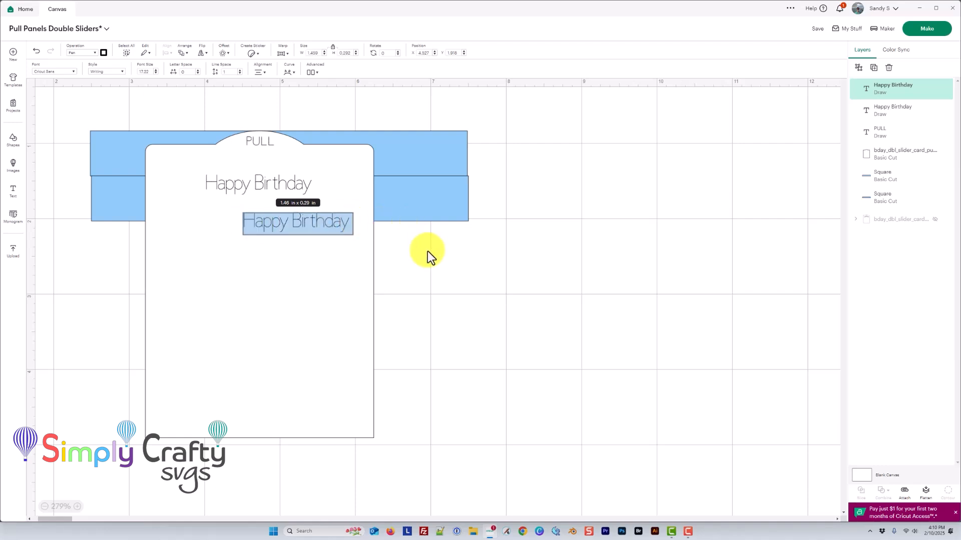
pyautogui.write('TO YOU!')
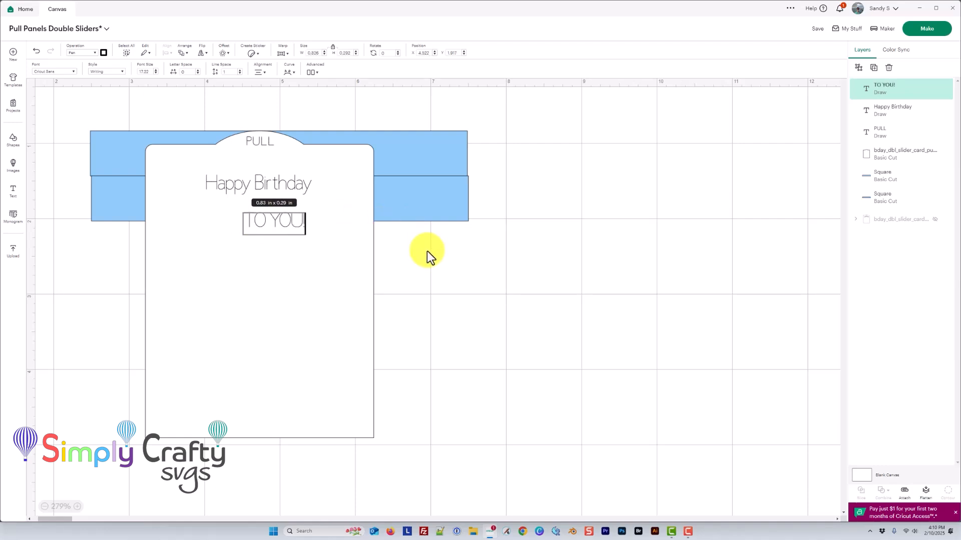
pyautogui.click(472, 259)
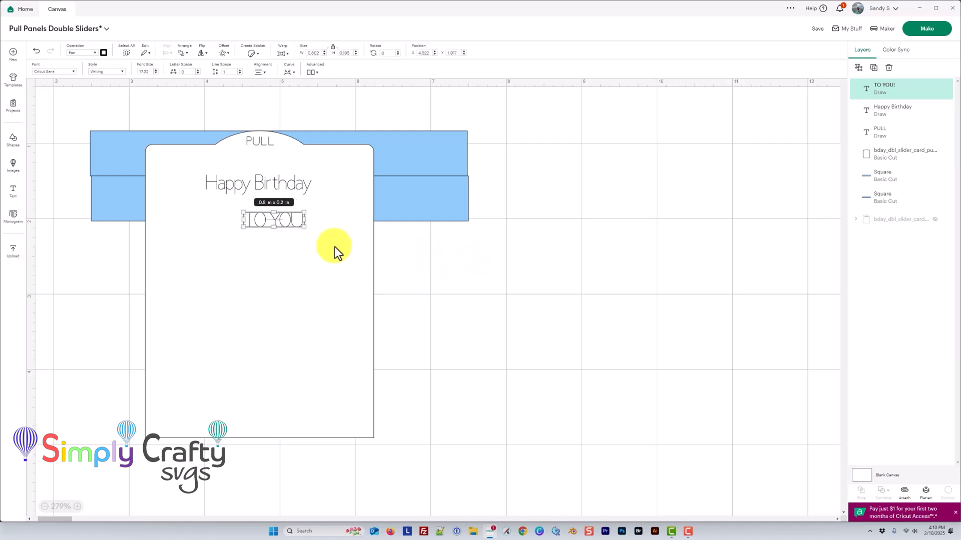
# - Centre the TO YOU! text just beneath Happy Birthday and select the lower guide bar
pyautogui.moveTo(278, 221); pyautogui.dragTo(261, 206)
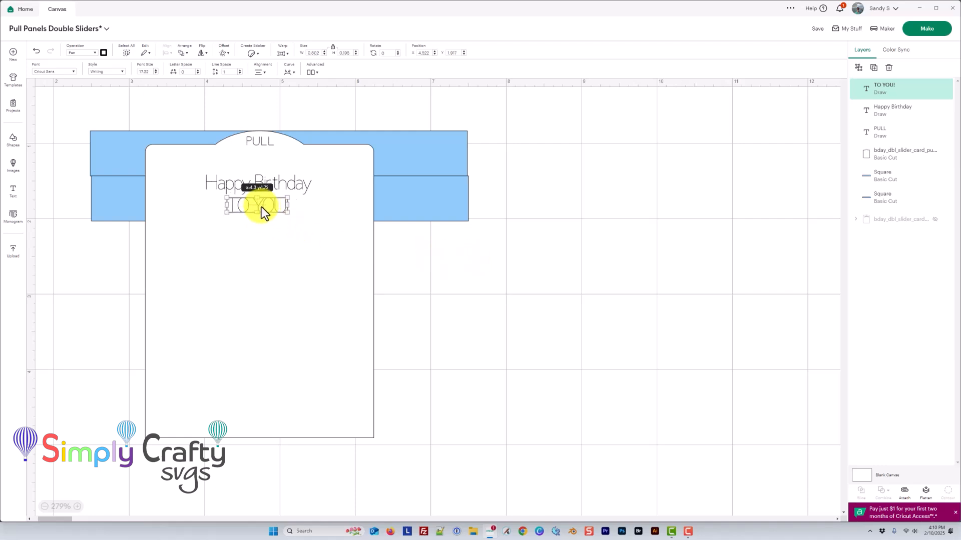
pyautogui.click(443, 250)
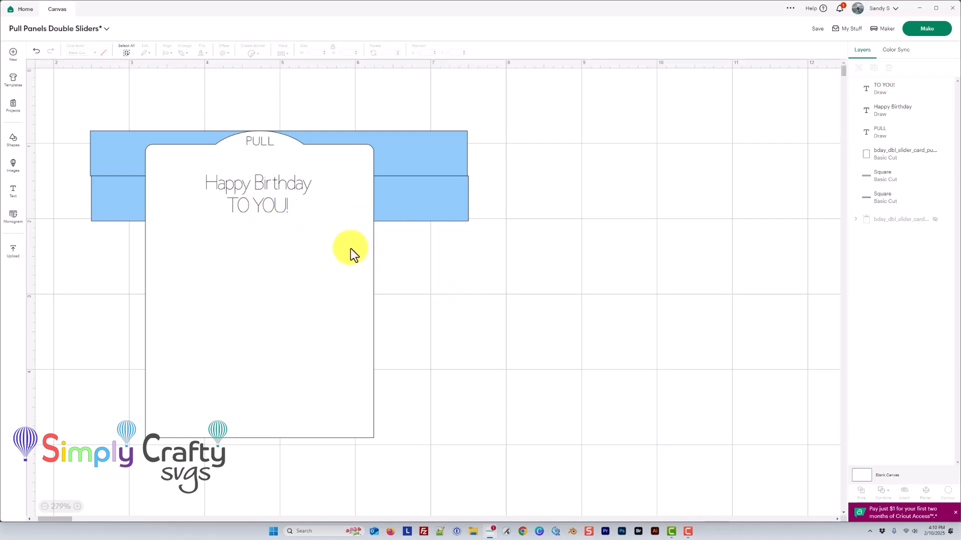
pyautogui.click(440, 208)
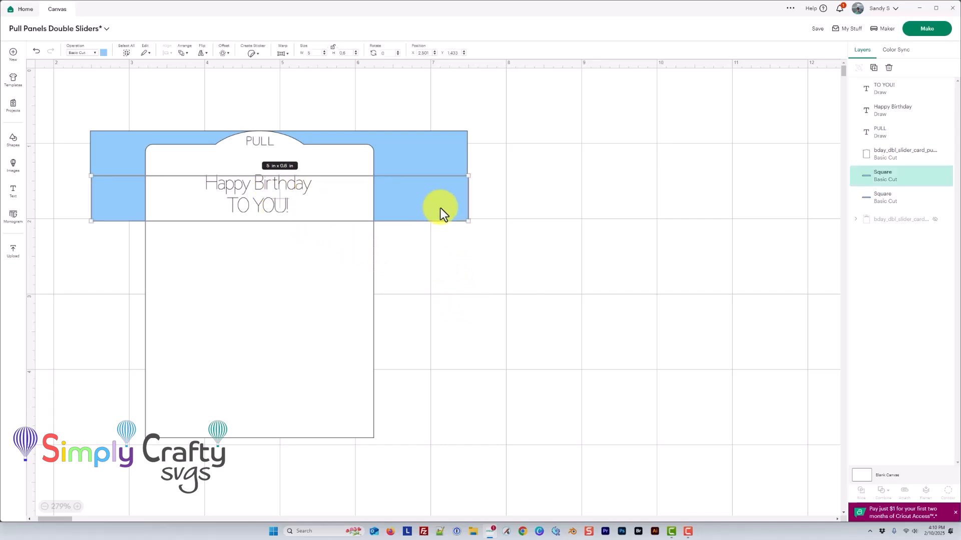
# - Move TO YOU! further down from Happy Birthday and enlarge the Happy Birthday text to about 1.79 in wide
pyautogui.click(287, 186)
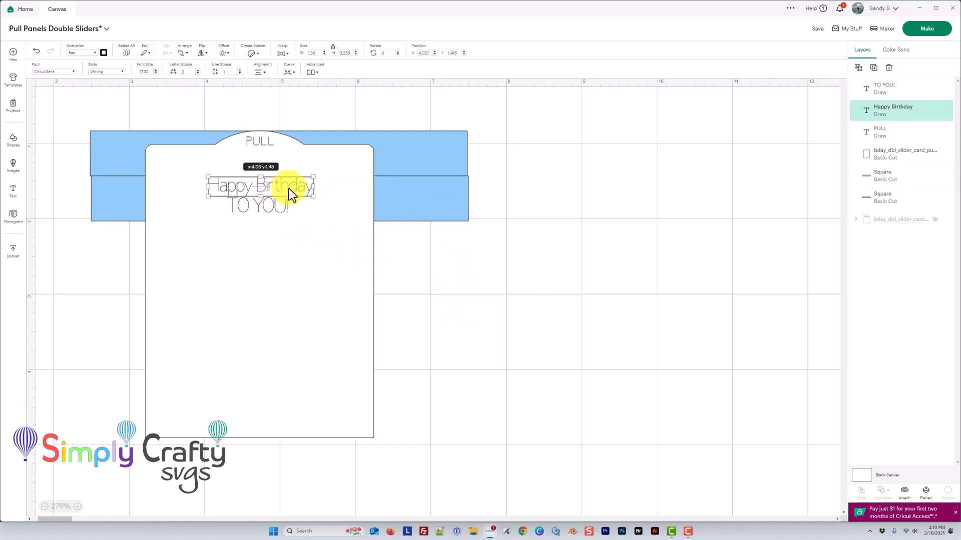
pyautogui.click(272, 206)
pyautogui.click(283, 189)
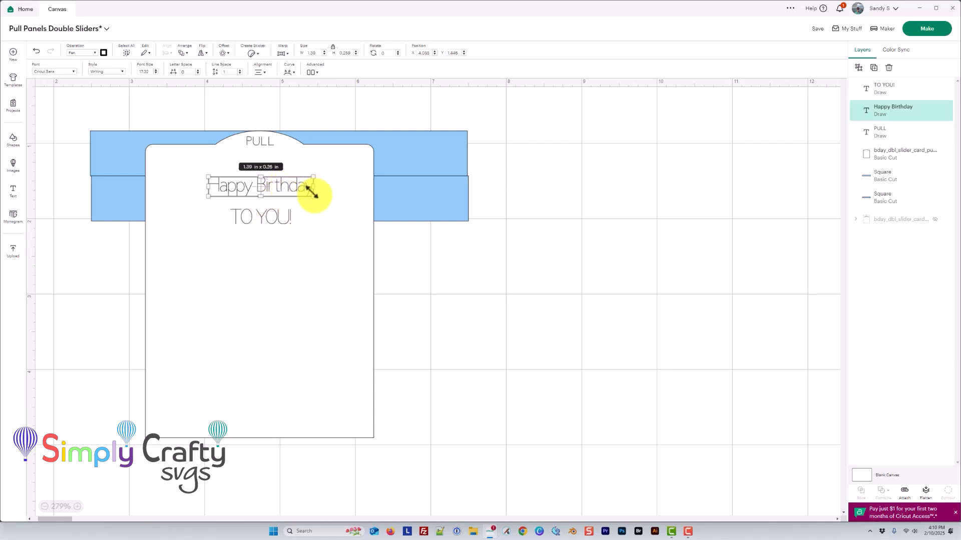
pyautogui.moveTo(313, 196); pyautogui.dragTo(279, 193)
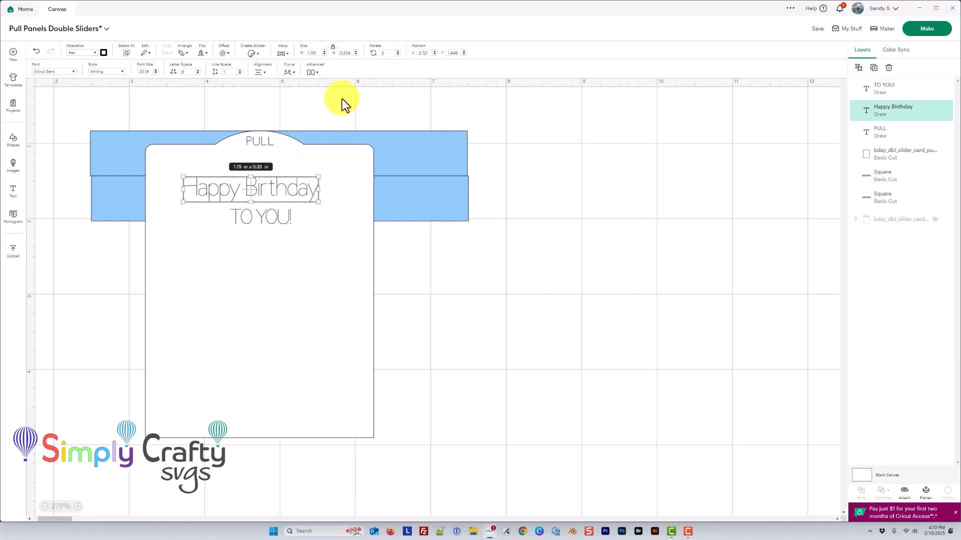
# - Arch the Happy Birthday text upward with a curve value of 35
pyautogui.click(289, 72)
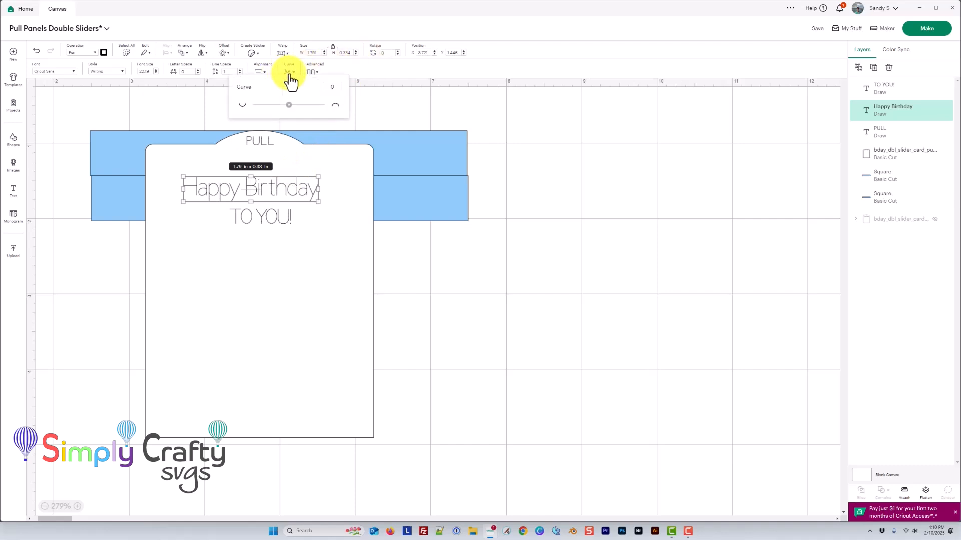
pyautogui.moveTo(294, 103); pyautogui.dragTo(302, 114)
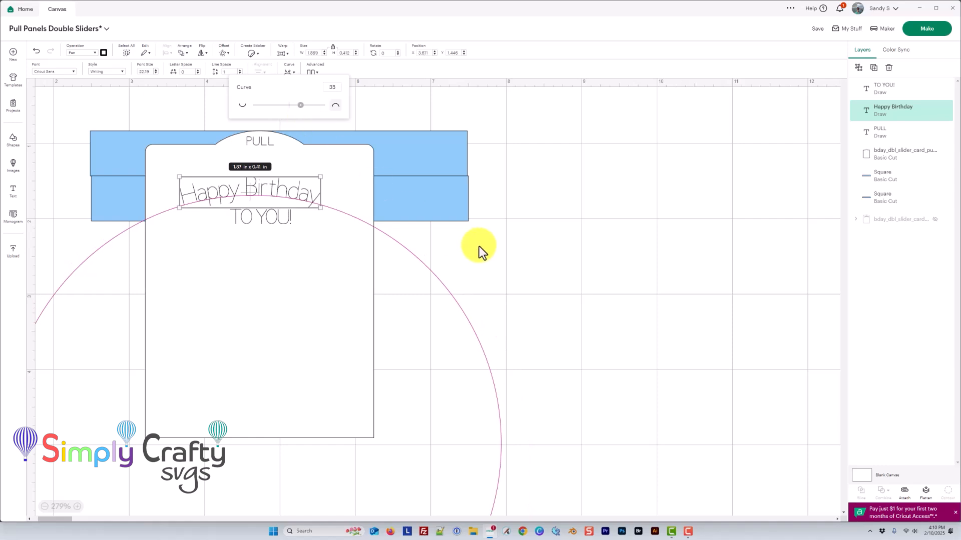
pyautogui.click(526, 246)
# - Move the TO YOU! text up close beneath the curved Happy Birthday, keeping the panel in its original position
pyautogui.moveTo(248, 224); pyautogui.dragTo(242, 224)
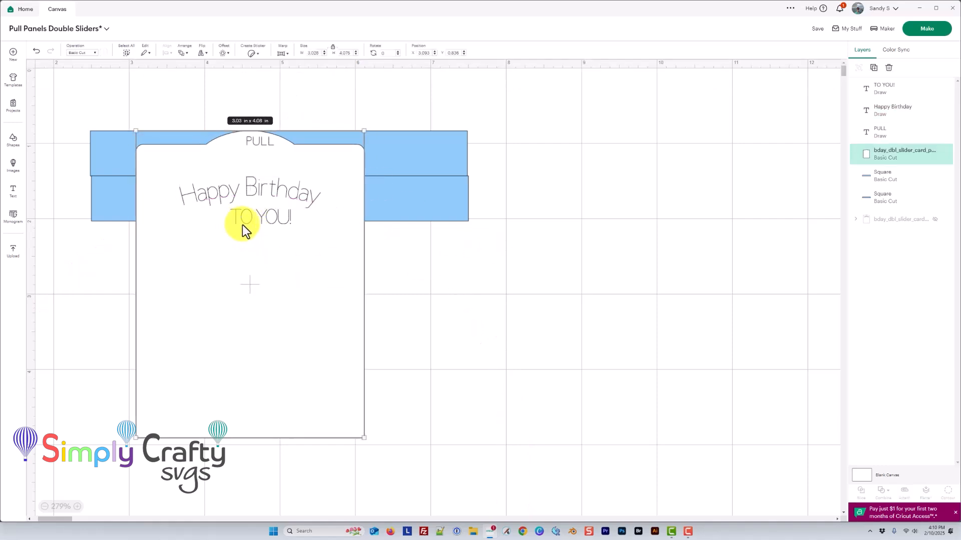
pyautogui.hotkey('ctrl', 'z')
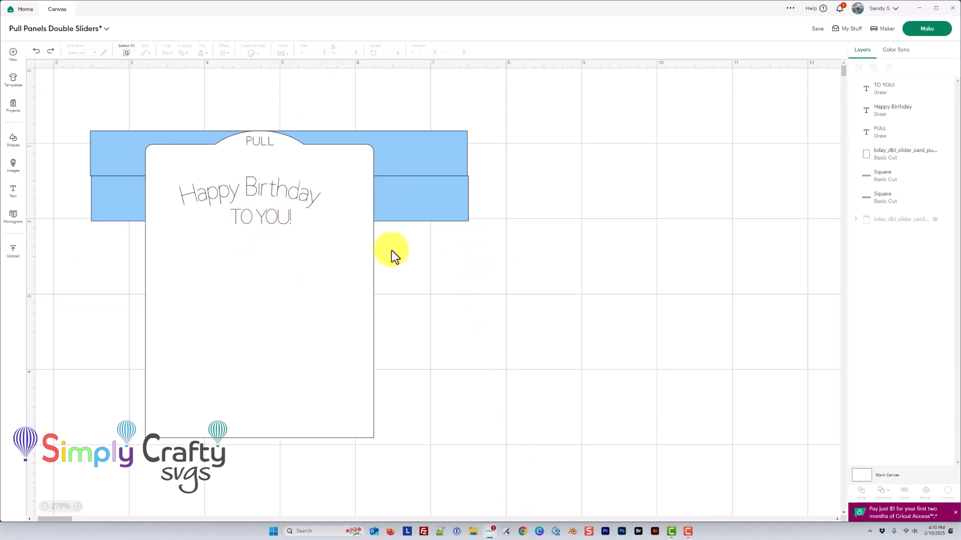
pyautogui.moveTo(276, 226); pyautogui.dragTo(270, 215)
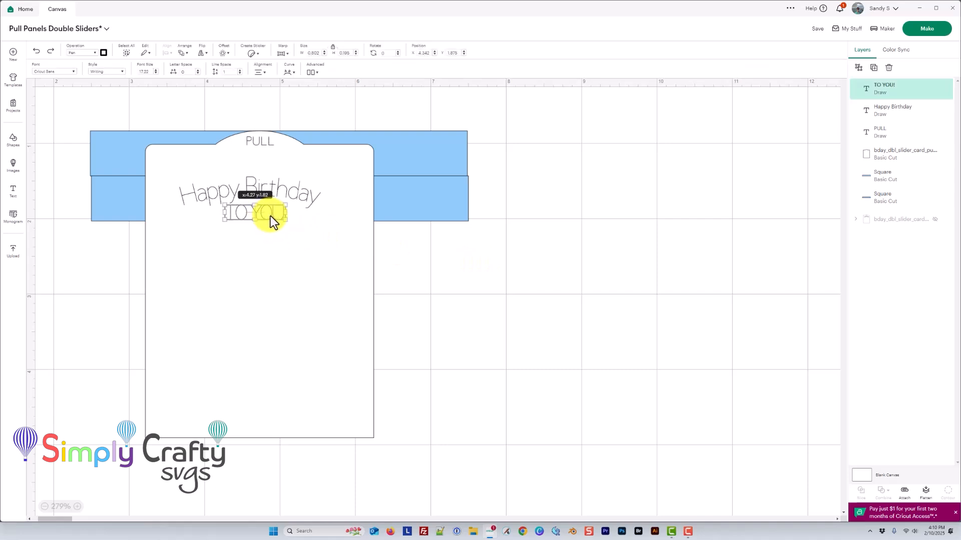
# - Bring the lower guide bar in front of the panel and position both greeting lines within it, centred under PULL
pyautogui.click(440, 211)
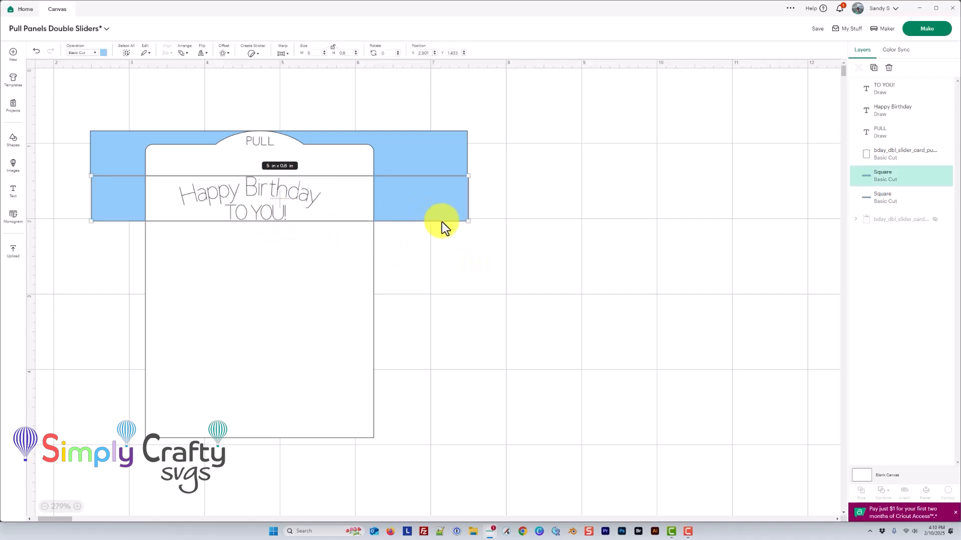
pyautogui.hotkey('ctrl', ']')
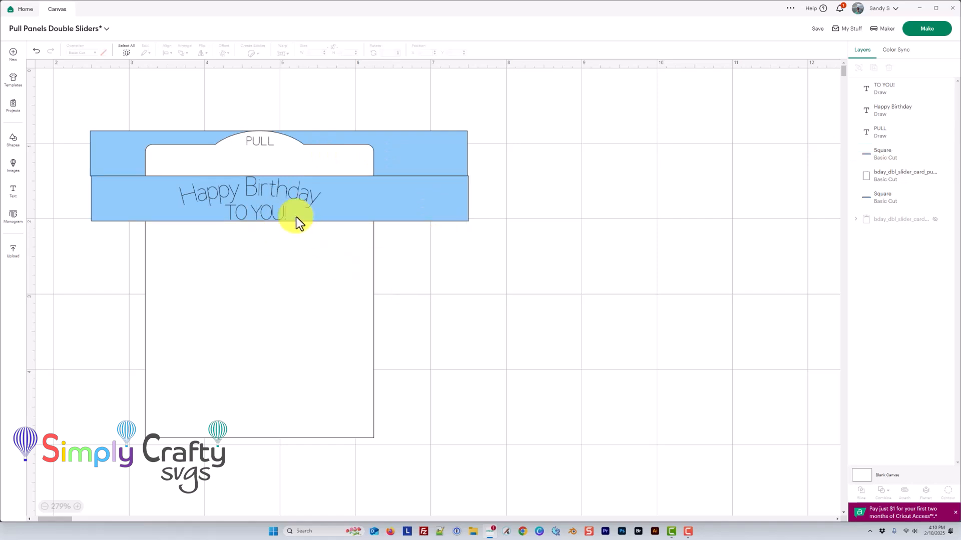
pyautogui.moveTo(287, 196); pyautogui.dragTo(278, 215)
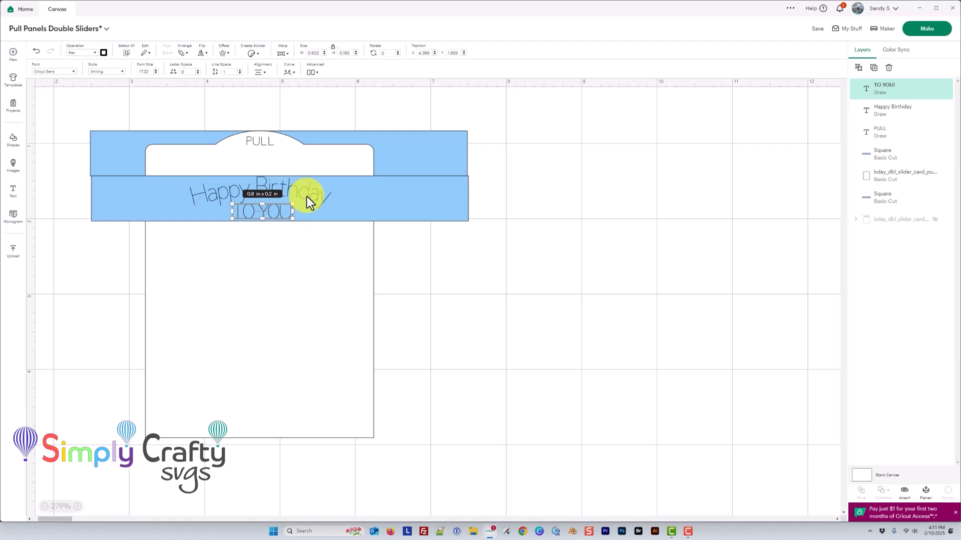
# - Delete both blue guide bars from behind and over the panel
pyautogui.click(353, 198)
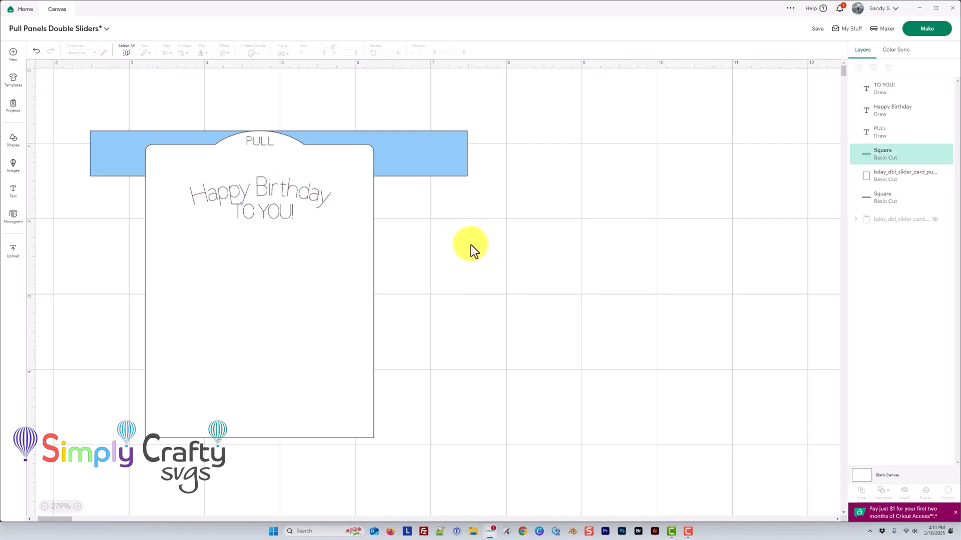
pyautogui.press('Delete')
pyautogui.click(448, 171)
pyautogui.press('Delete')
# - Select the panel with all three text lines and align them with Center Horizontally
pyautogui.moveTo(193, 103); pyautogui.dragTo(398, 473)
pyautogui.click(183, 53)
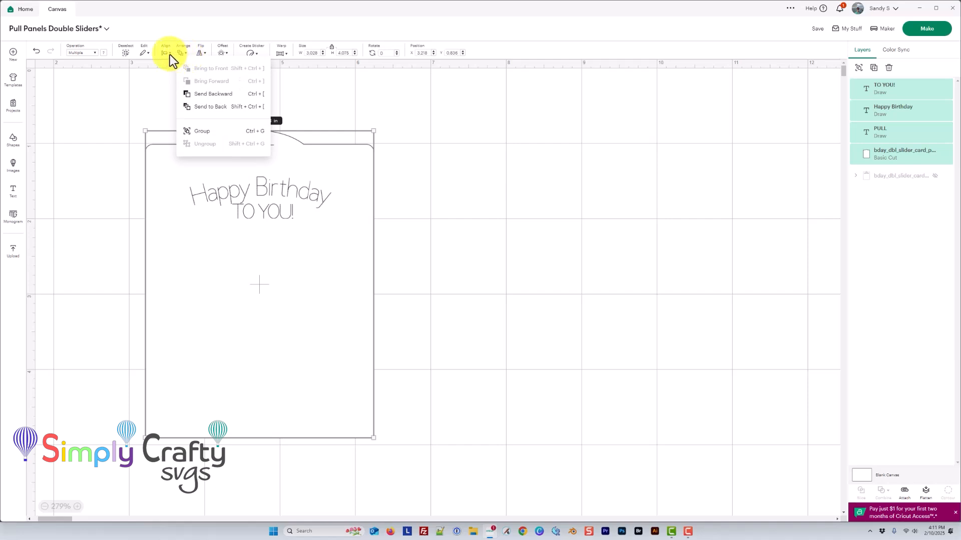
pyautogui.click(169, 54)
pyautogui.click(169, 54)
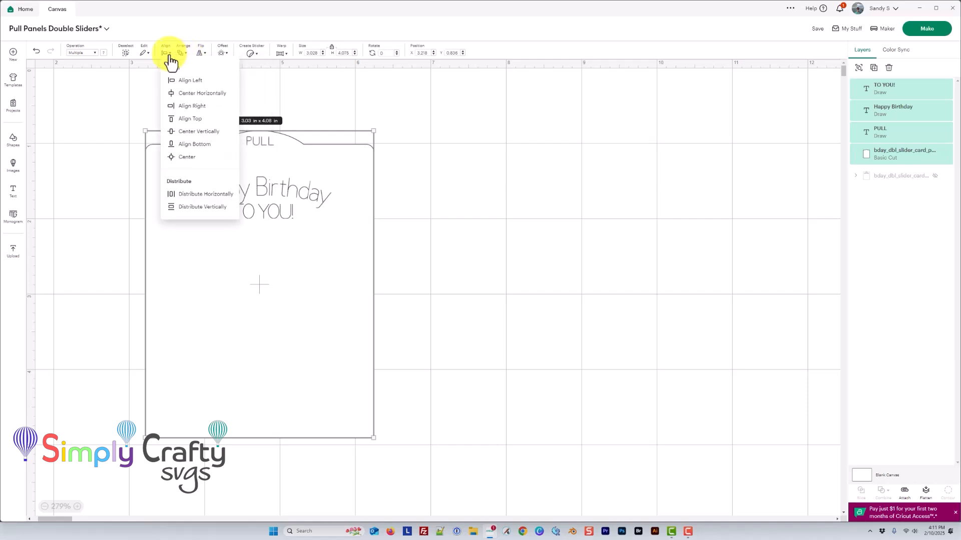
pyautogui.click(186, 95)
pyautogui.click(422, 195)
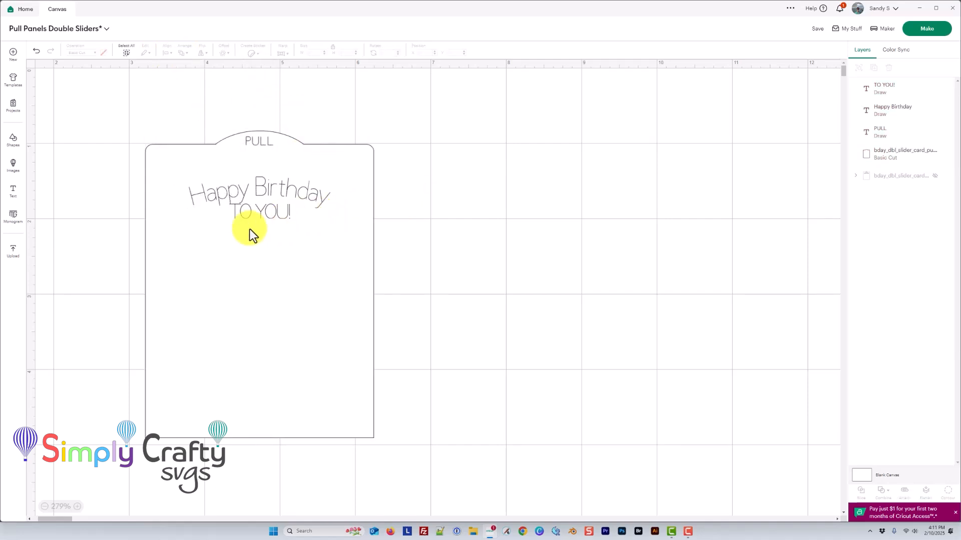
# - Nudge TO YOU! beneath Happy Birthday, and centre all the text horizontally with the panel again
pyautogui.click(245, 190)
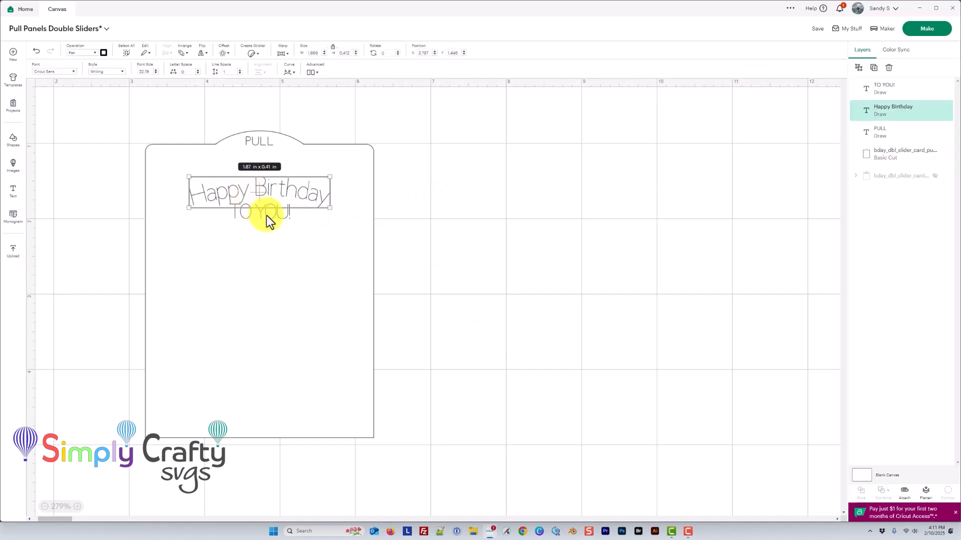
pyautogui.click(262, 218)
pyautogui.moveTo(289, 204); pyautogui.dragTo(263, 213)
pyautogui.moveTo(224, 103); pyautogui.dragTo(306, 225)
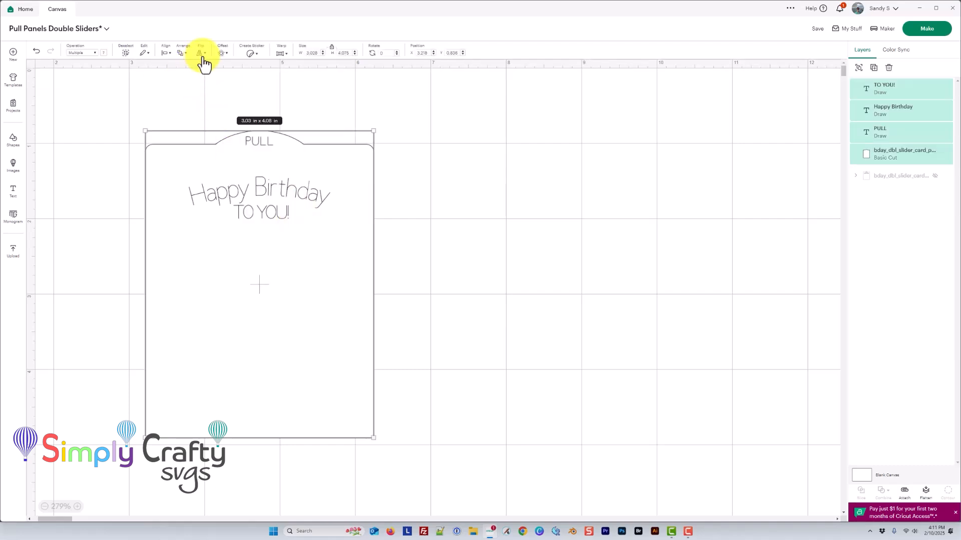
pyautogui.click(166, 53)
pyautogui.click(178, 94)
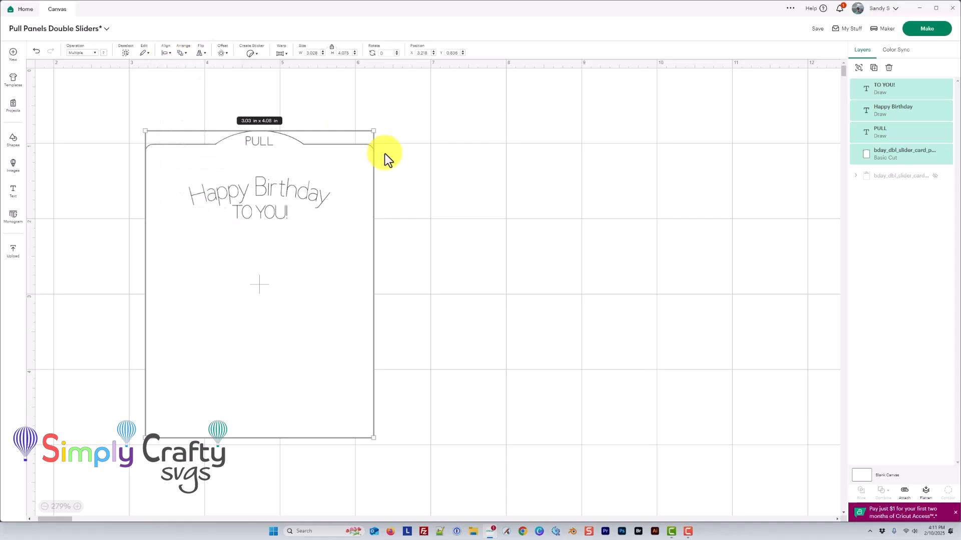
pyautogui.click(442, 205)
# - Attach the PULL, Happy Birthday and TO YOU! text to the panel and start making the project
pyautogui.moveTo(116, 91); pyautogui.dragTo(419, 481)
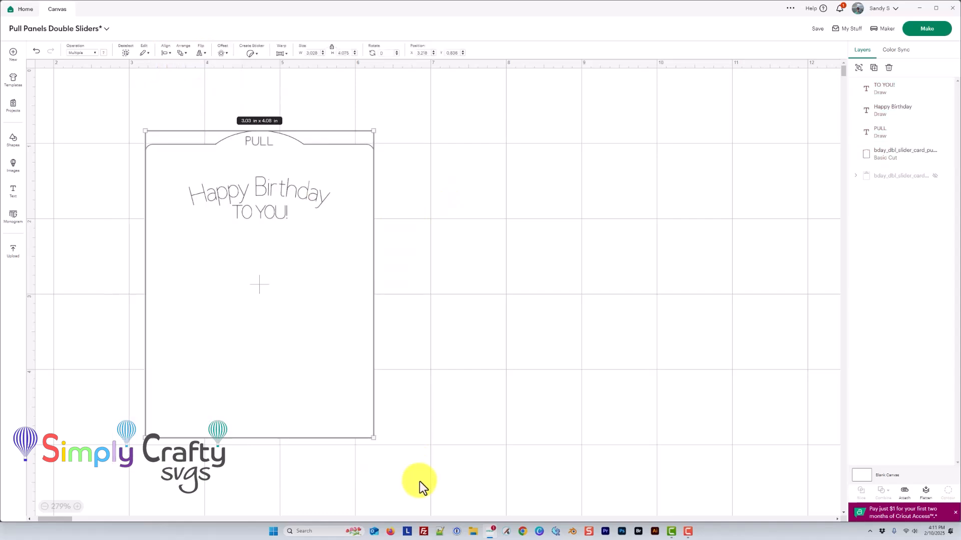
pyautogui.rightClick(280, 237)
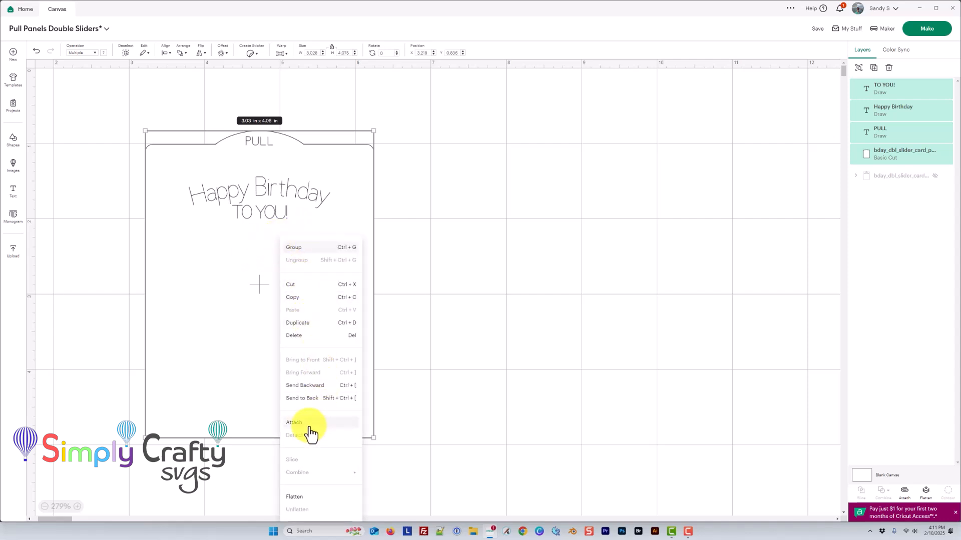
pyautogui.click(295, 423)
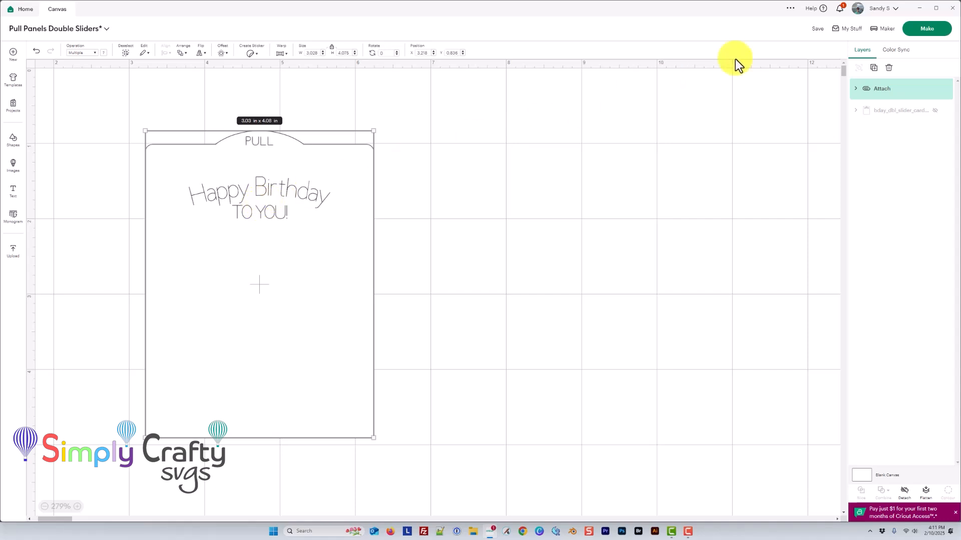
pyautogui.click(926, 29)
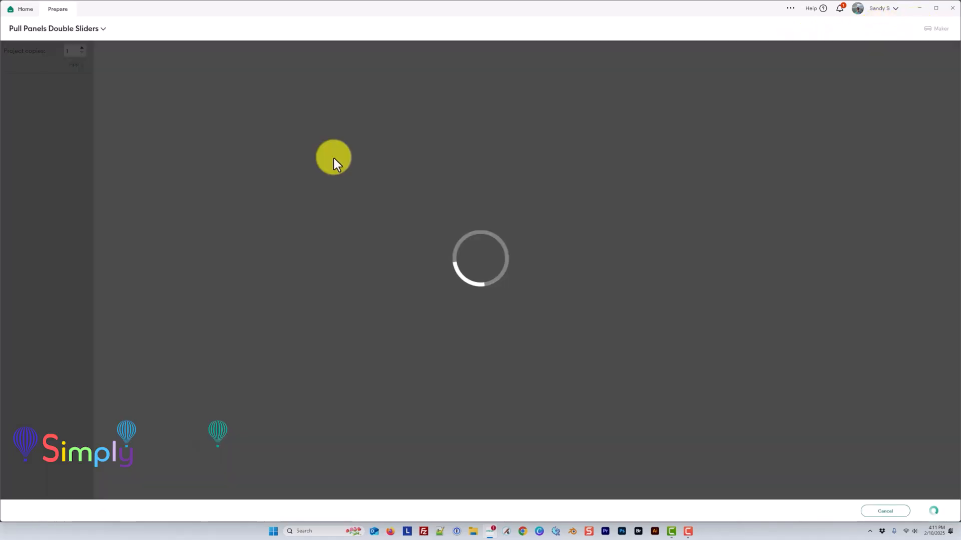